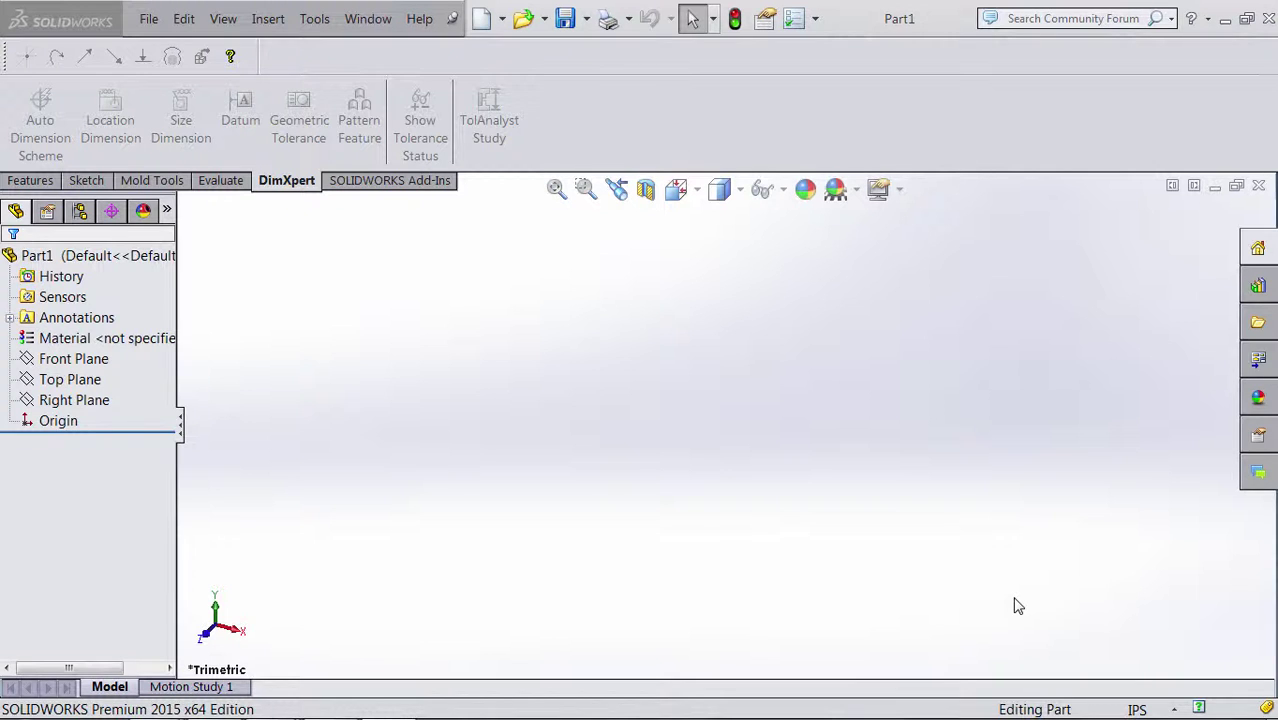
# - Sketch a center rectangle about 6.24 in wide on the Top Plane, centred on the origin
pyautogui.click(52, 382)
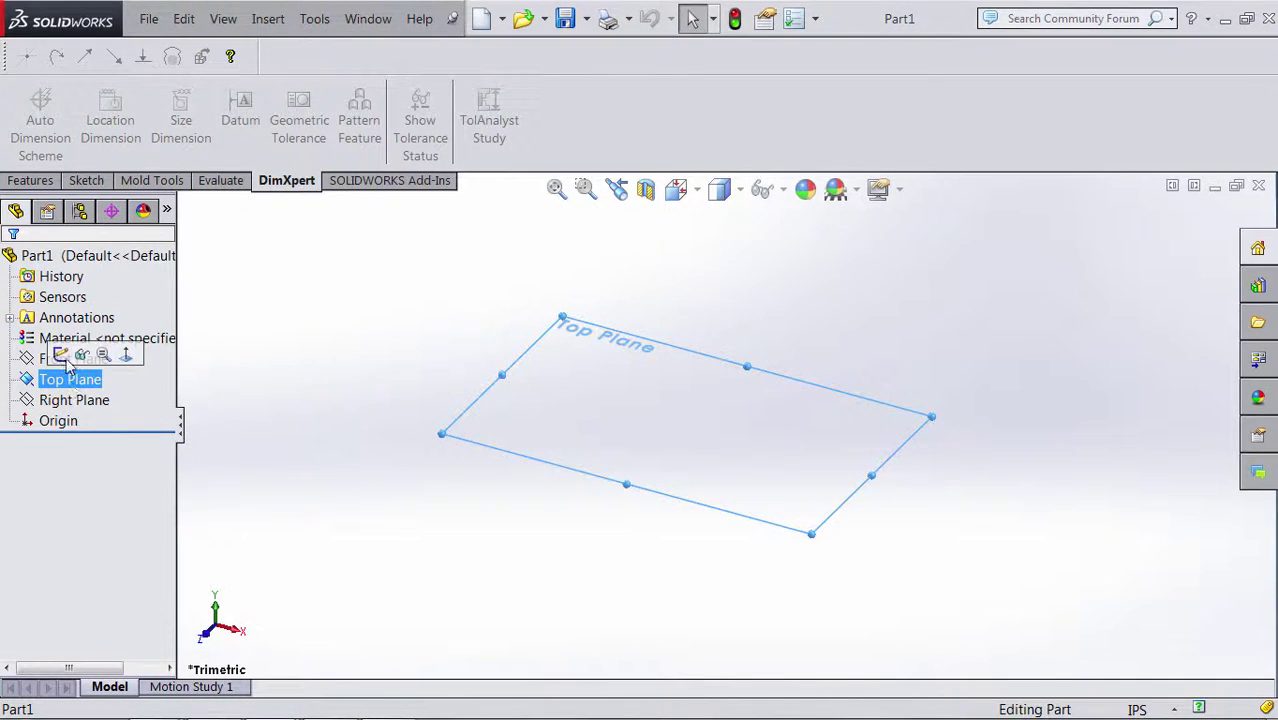
pyautogui.click(61, 356)
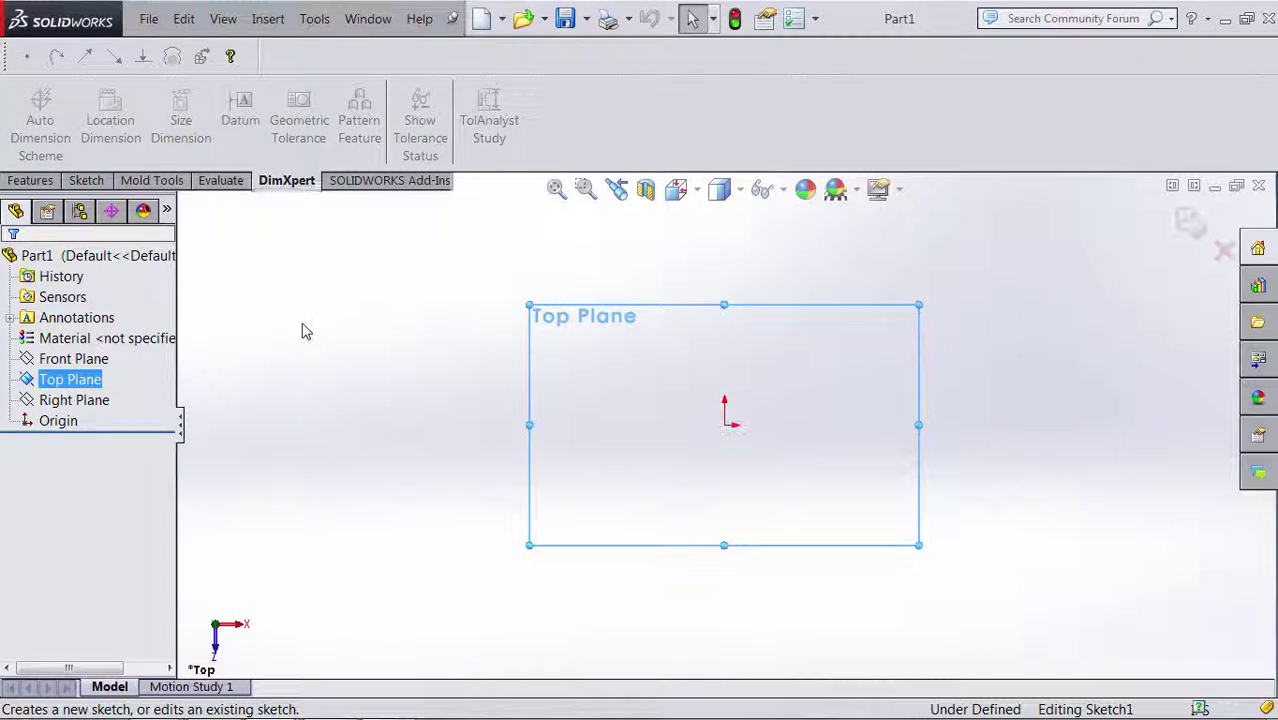
pyautogui.click(160, 122)
pyautogui.click(165, 158)
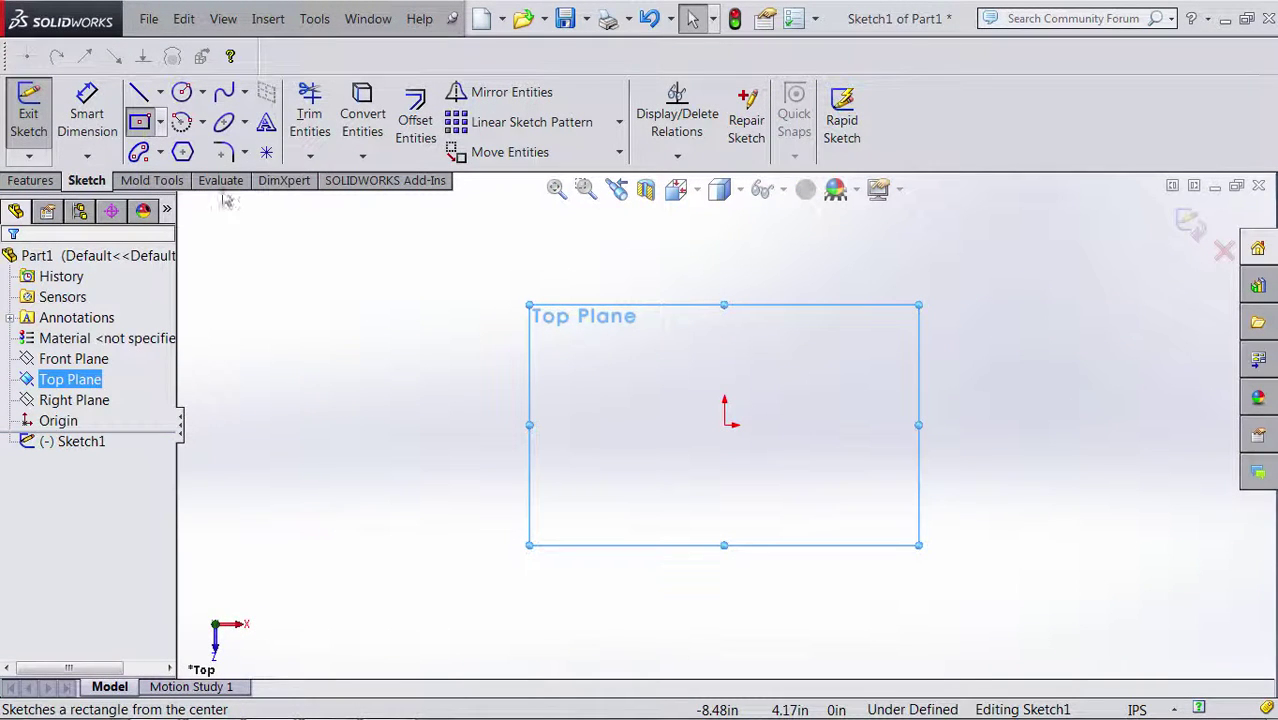
pyautogui.click(724, 424)
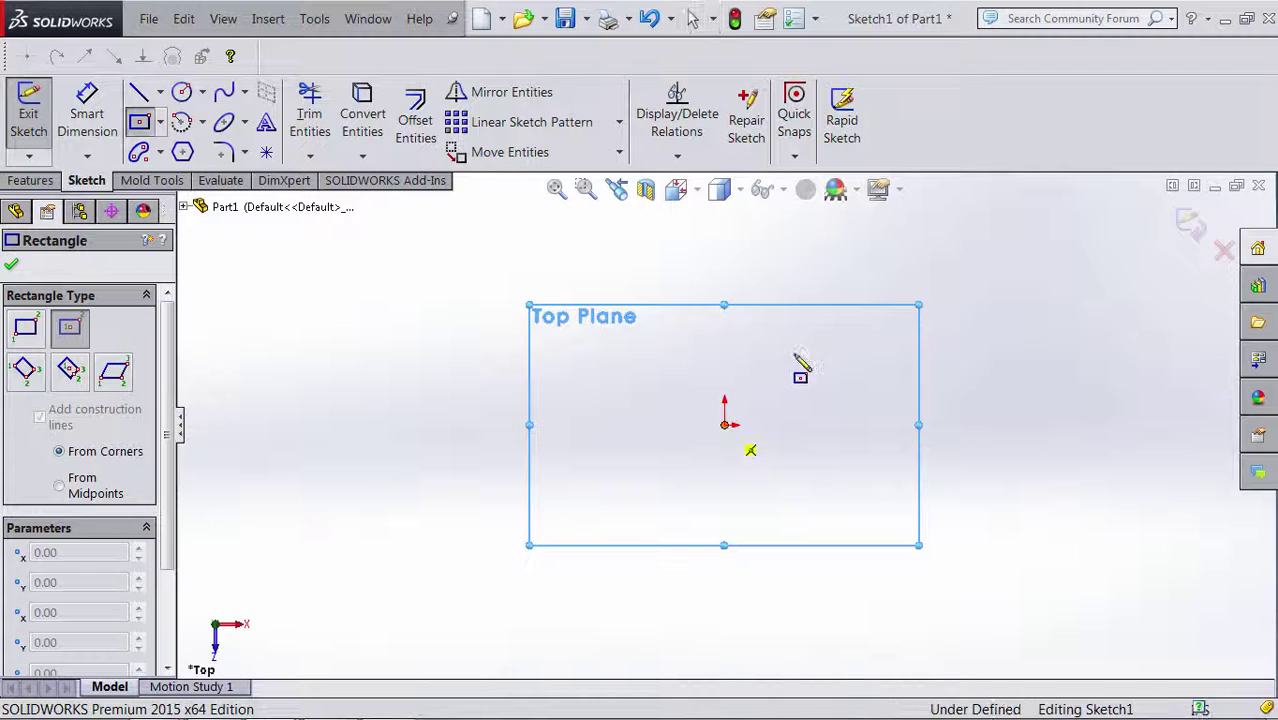
pyautogui.click(897, 267)
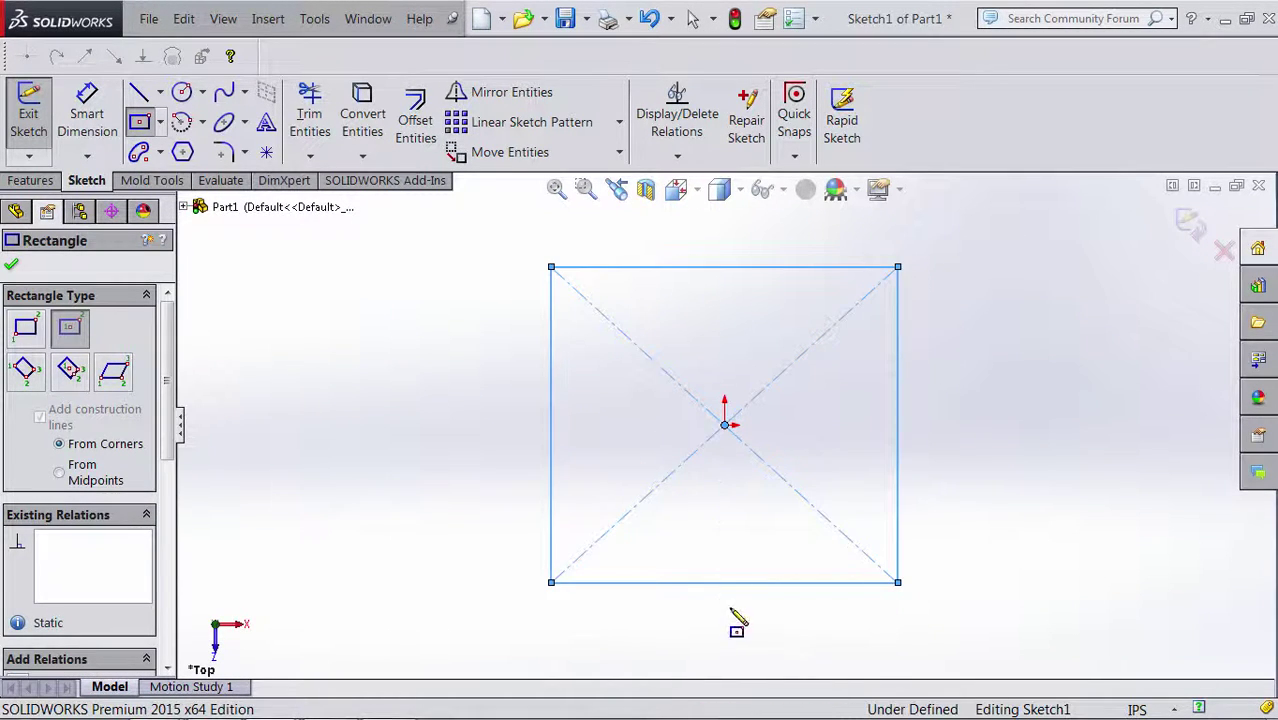
pyautogui.press('Escape')
# - Make the rectangle's lower horizontal side and right vertical side equal in length
pyautogui.click(738, 590)
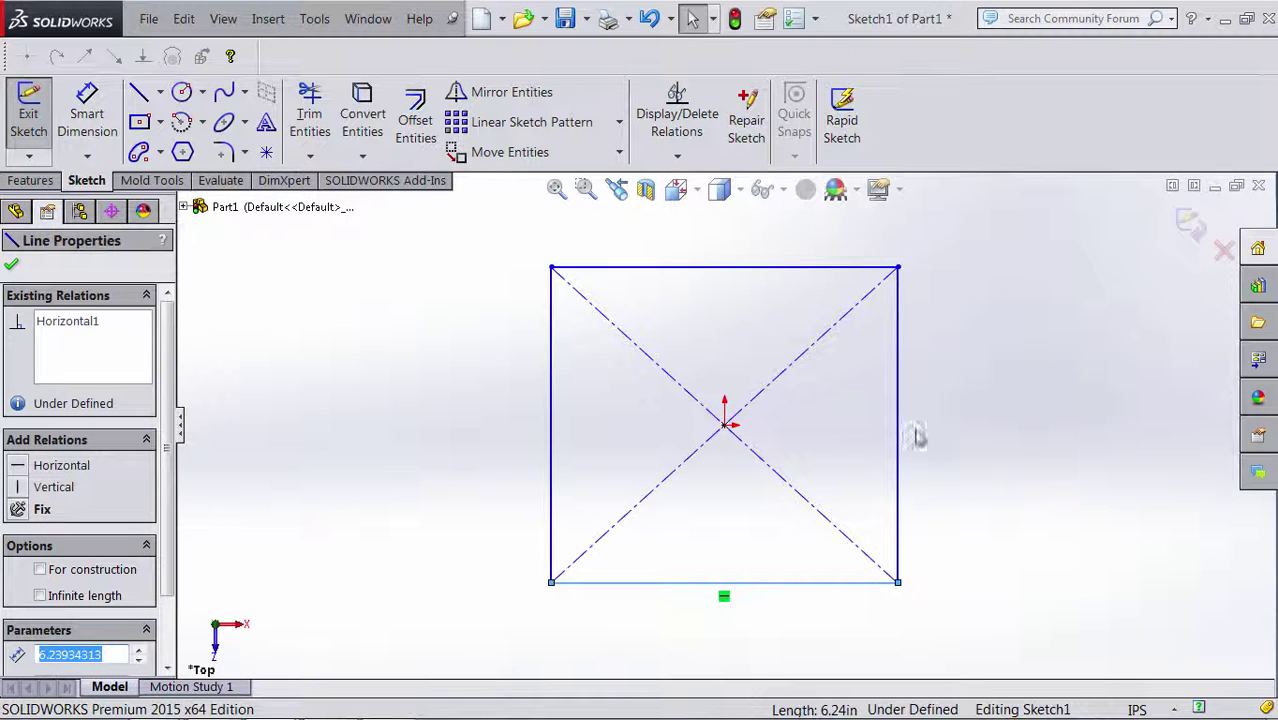
pyautogui.keyDown('ctrl'); pyautogui.click(898, 447); pyautogui.keyUp('ctrl')
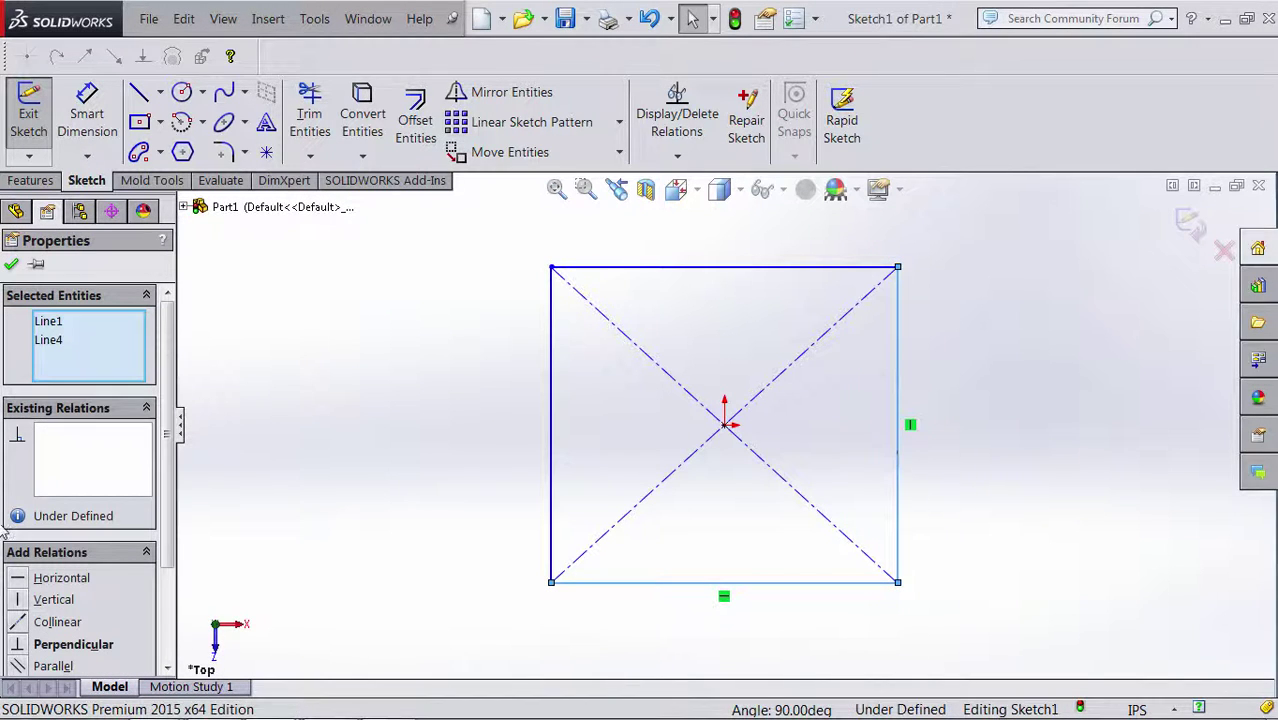
pyautogui.scroll(-2, 172, 510)
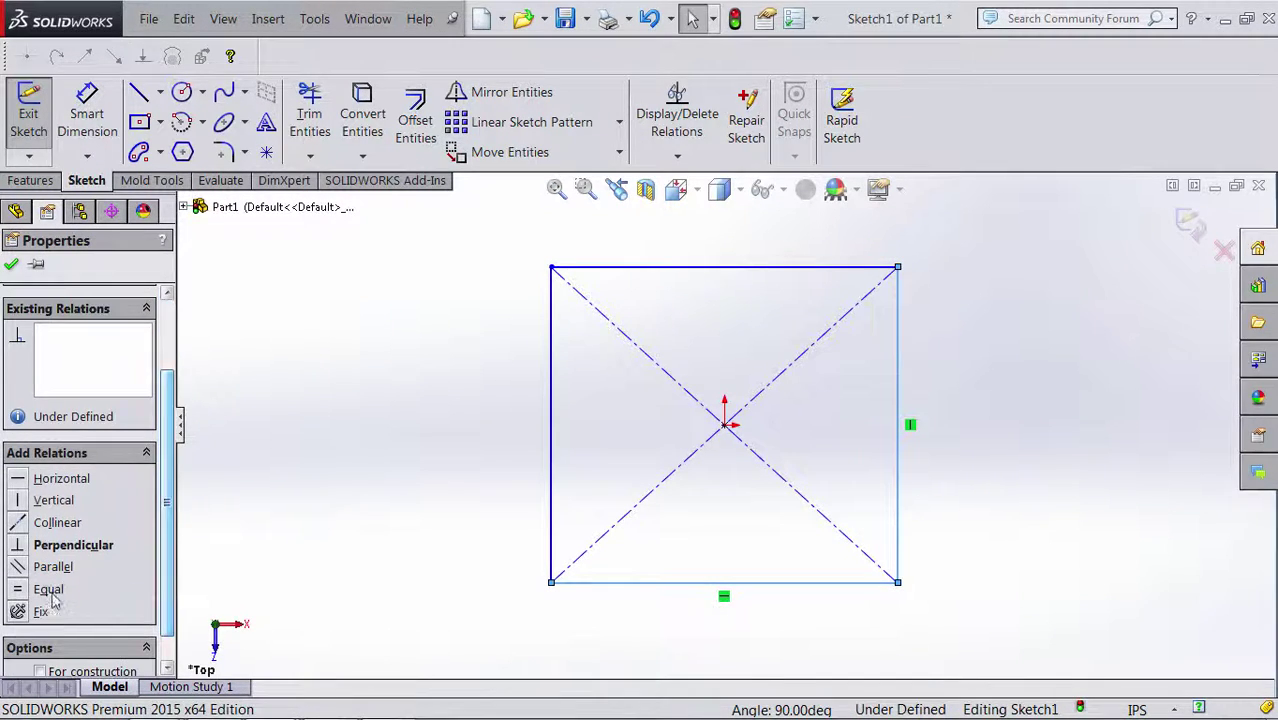
pyautogui.click(19, 592)
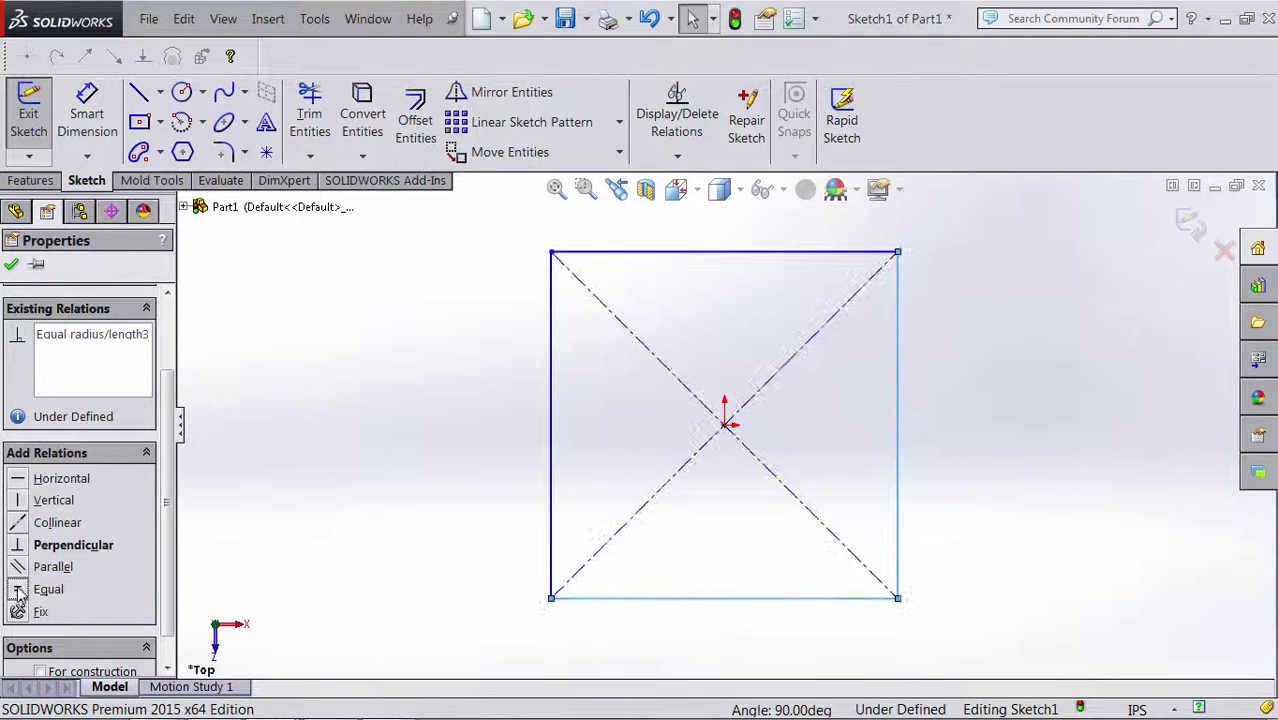
# - Dimension the lower side of the square to 5 in
pyautogui.click(87, 115)
pyautogui.click(665, 598)
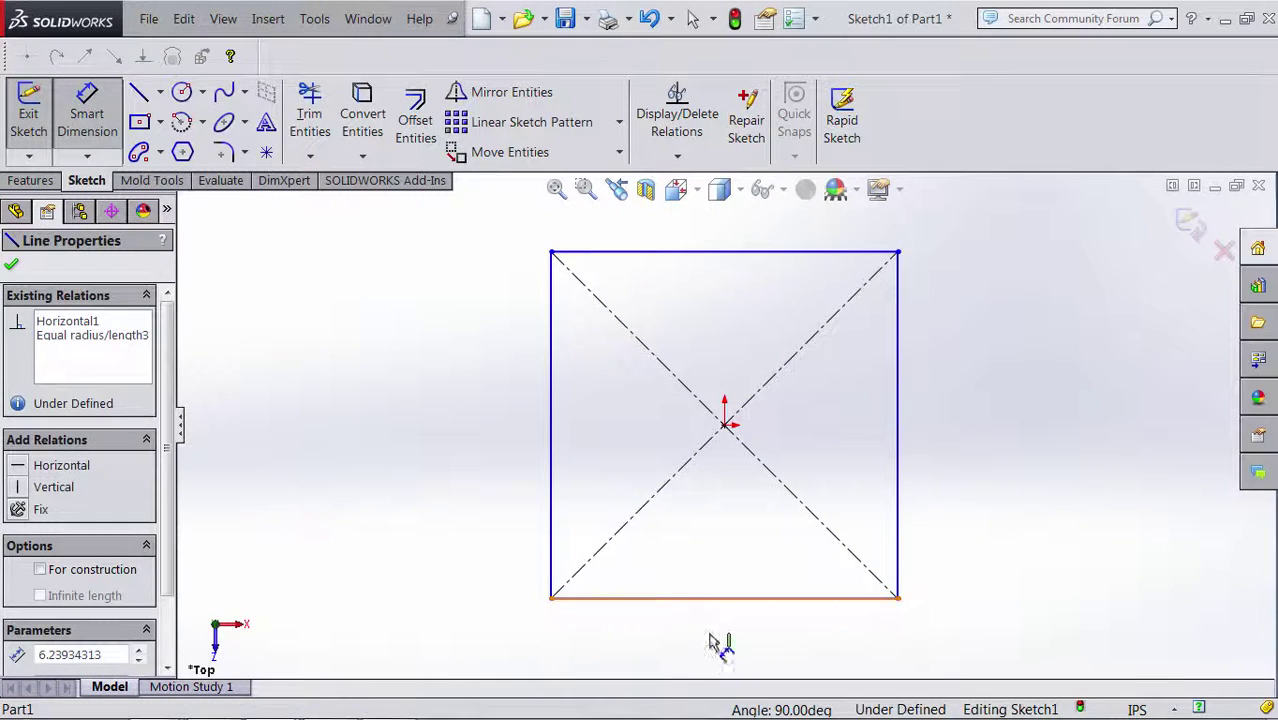
pyautogui.click(726, 654)
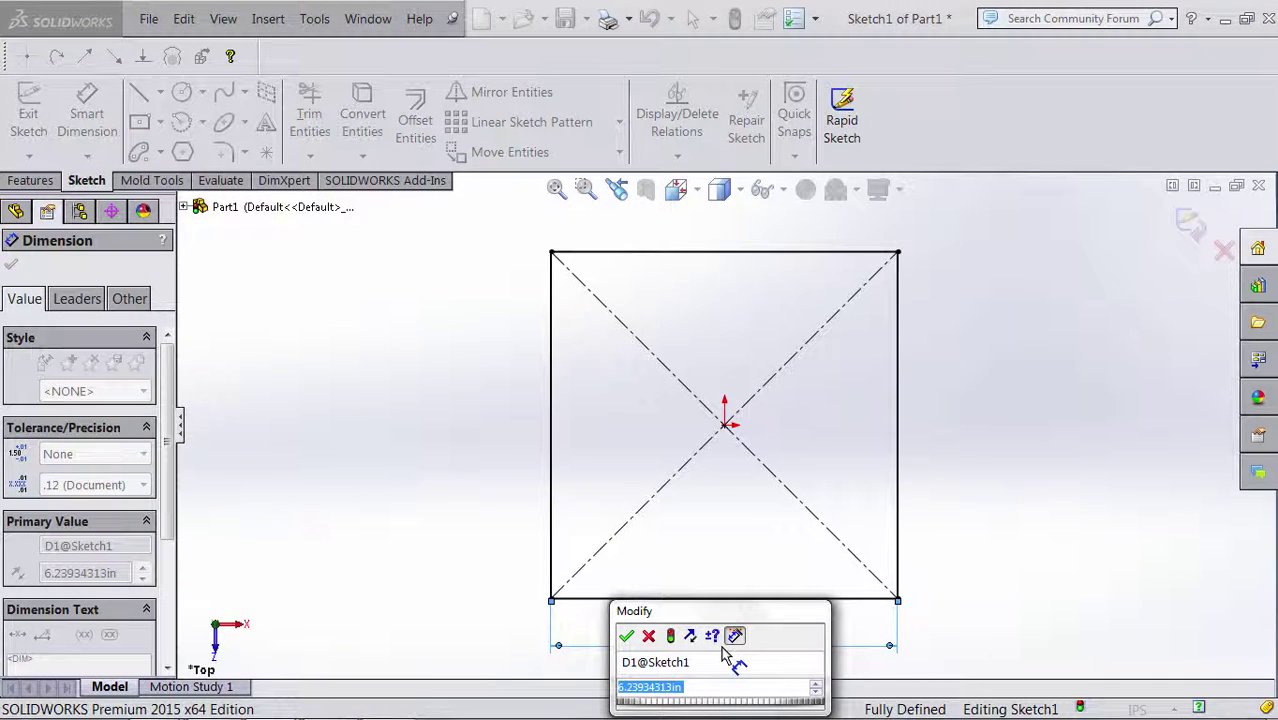
pyautogui.write('5')
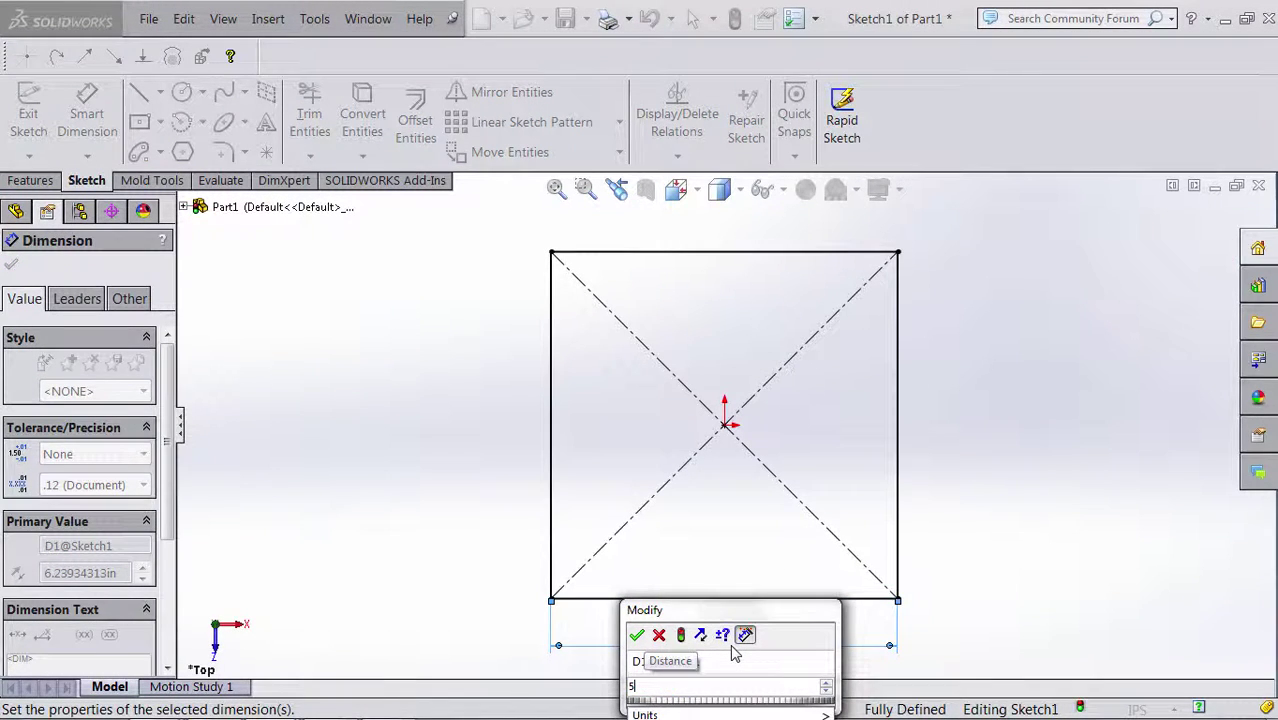
pyautogui.press('Return')
pyautogui.press('Escape')
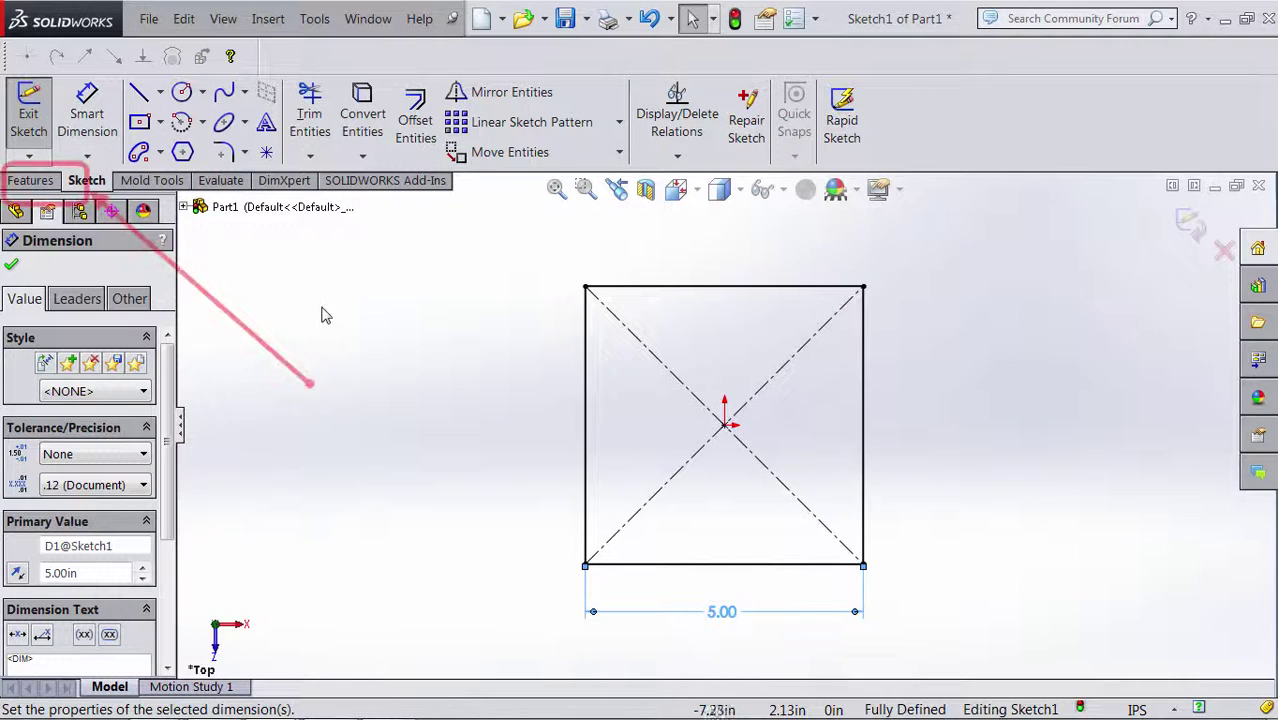
# - Extrude the square sketch as a Blind boss with a depth of 5 in
pyautogui.click(42, 188)
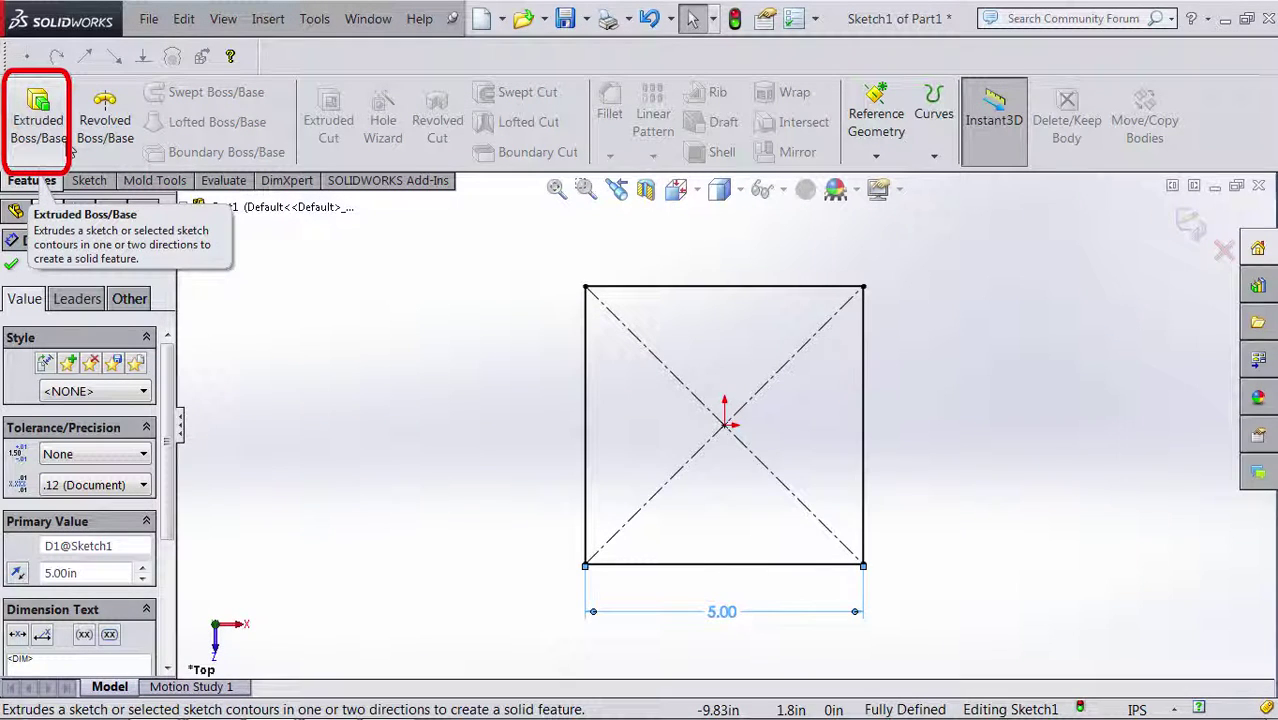
pyautogui.press('Escape')
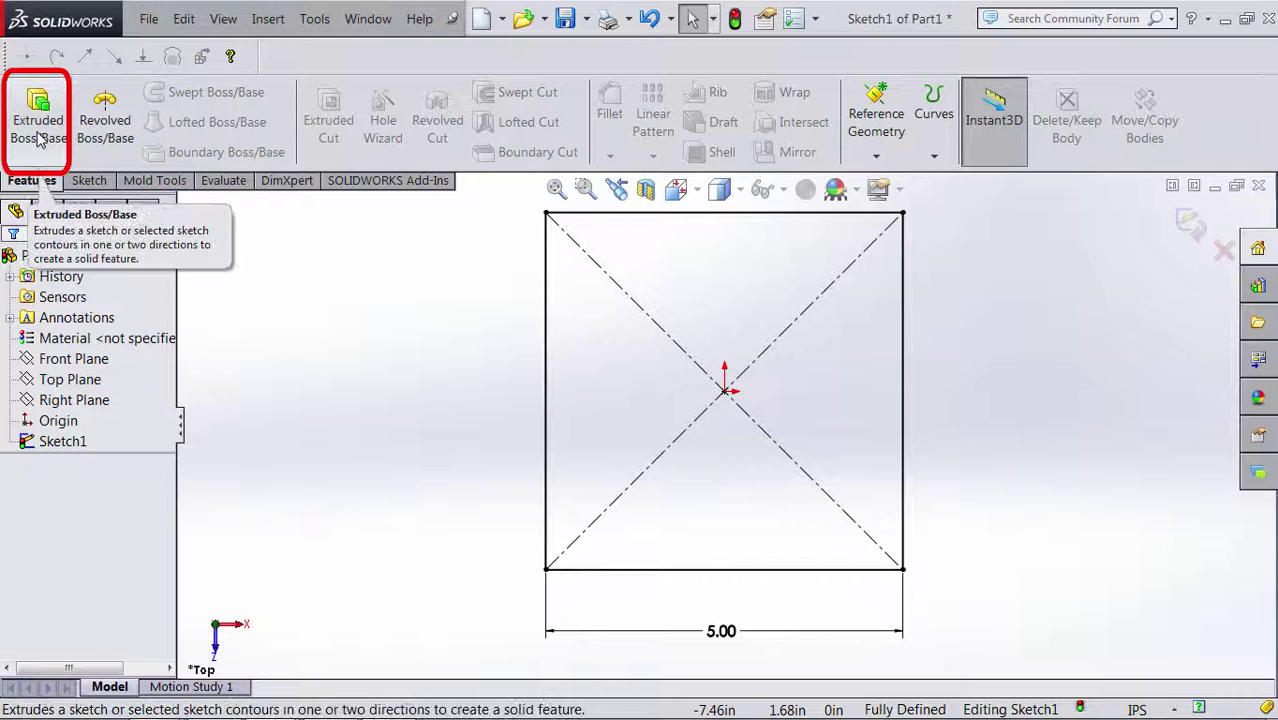
pyautogui.click(38, 138)
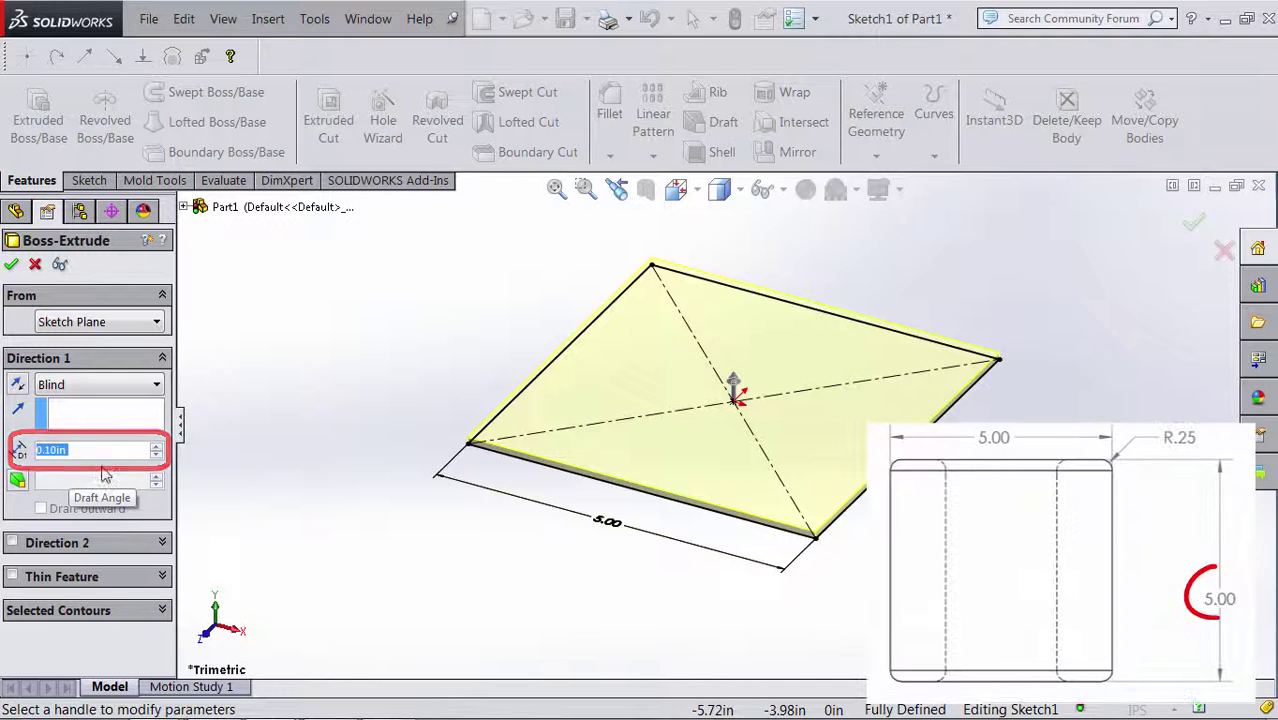
pyautogui.click(156, 447)
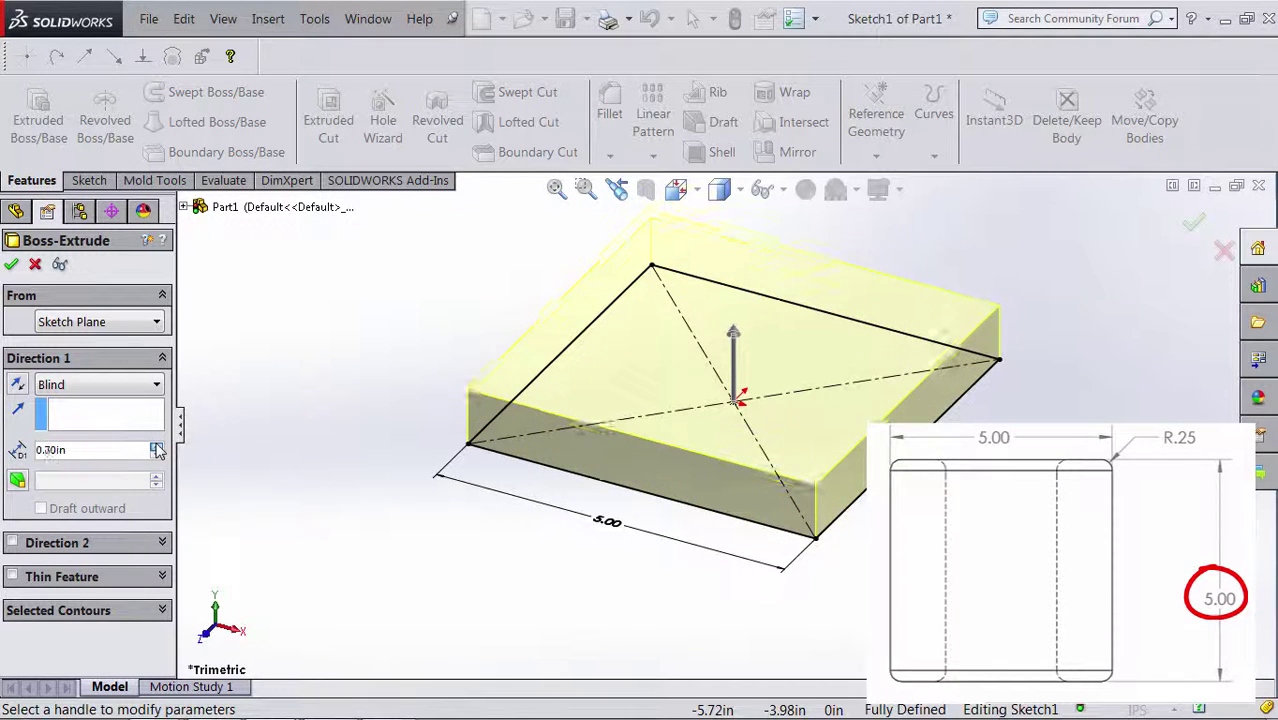
pyautogui.click(156, 447)
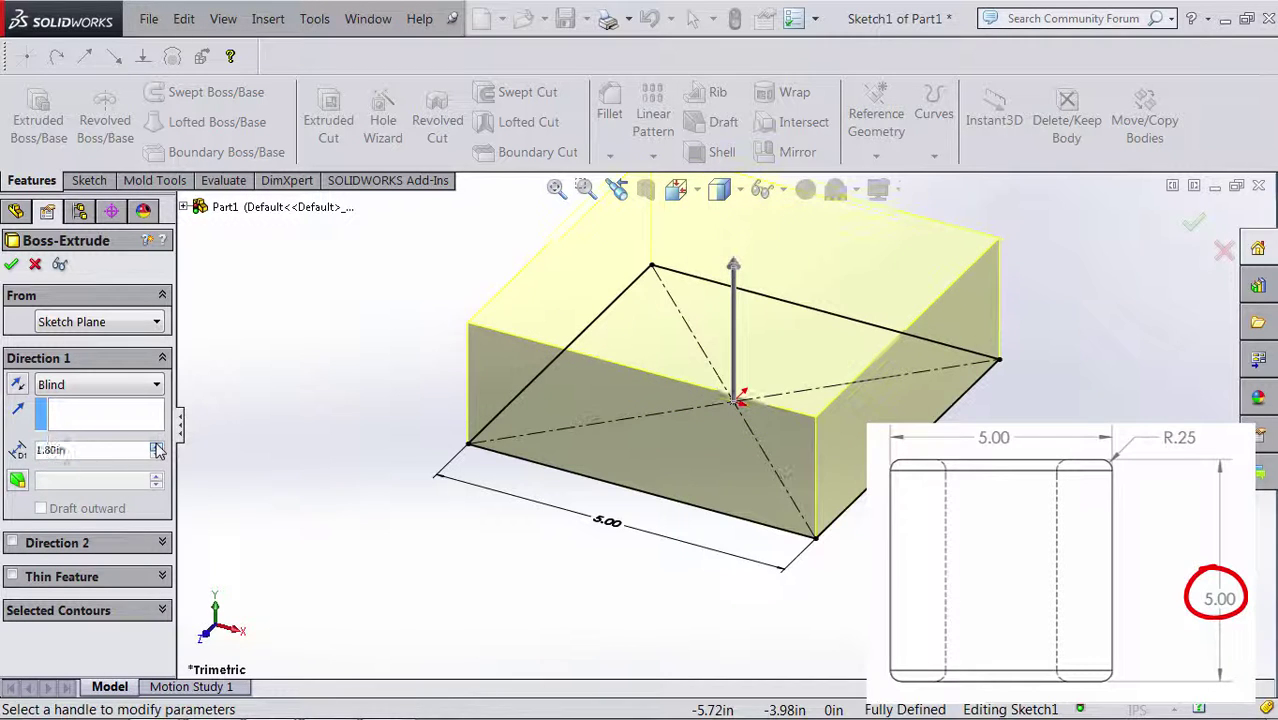
pyautogui.click(156, 447)
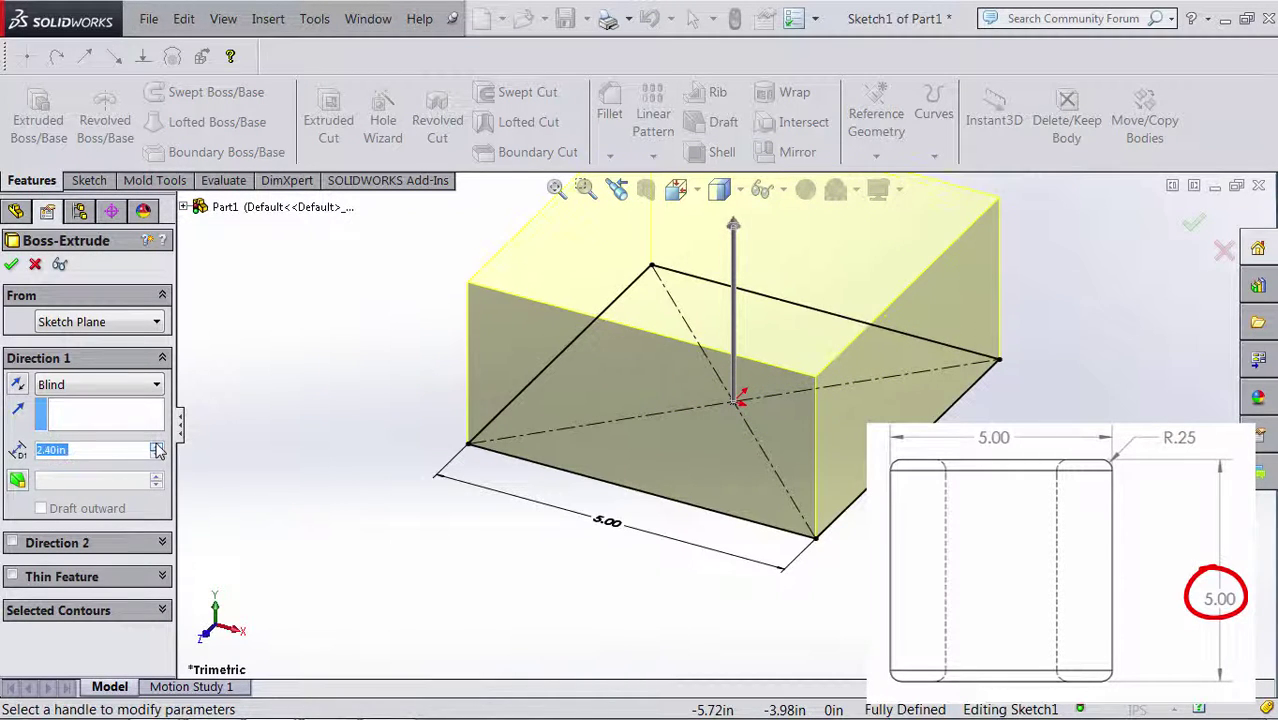
pyautogui.click(156, 447)
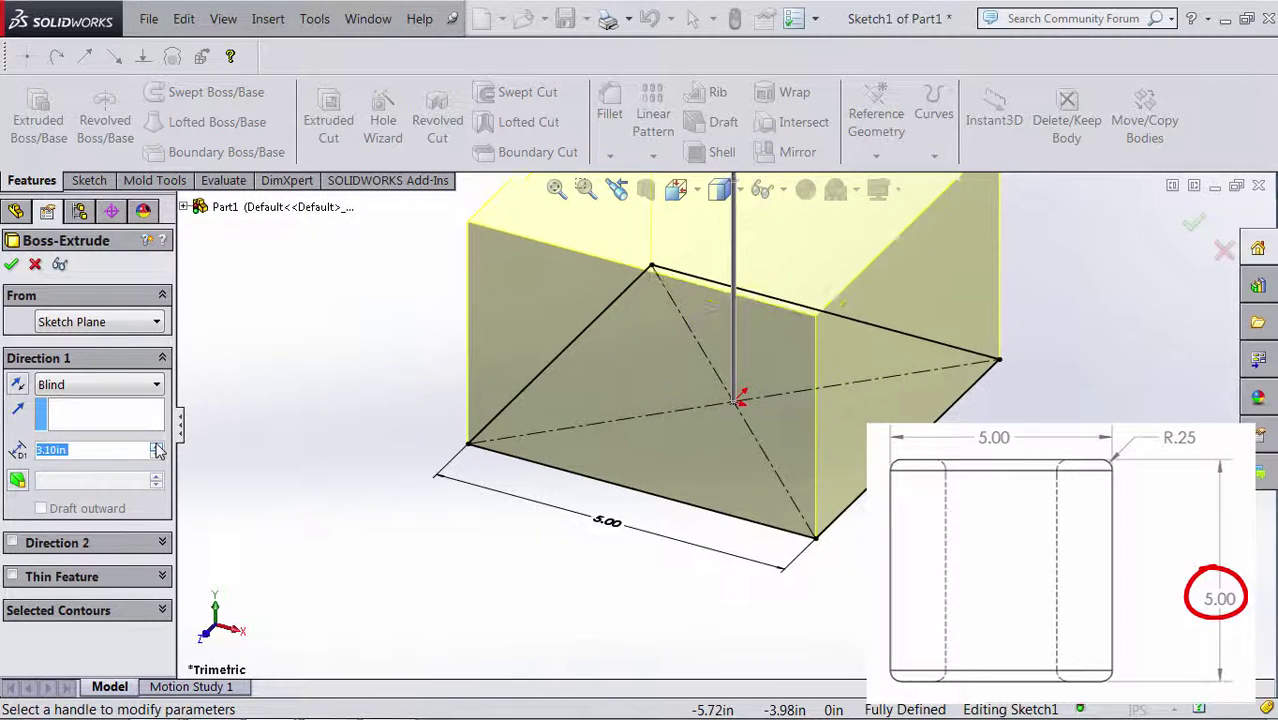
pyautogui.click(156, 447)
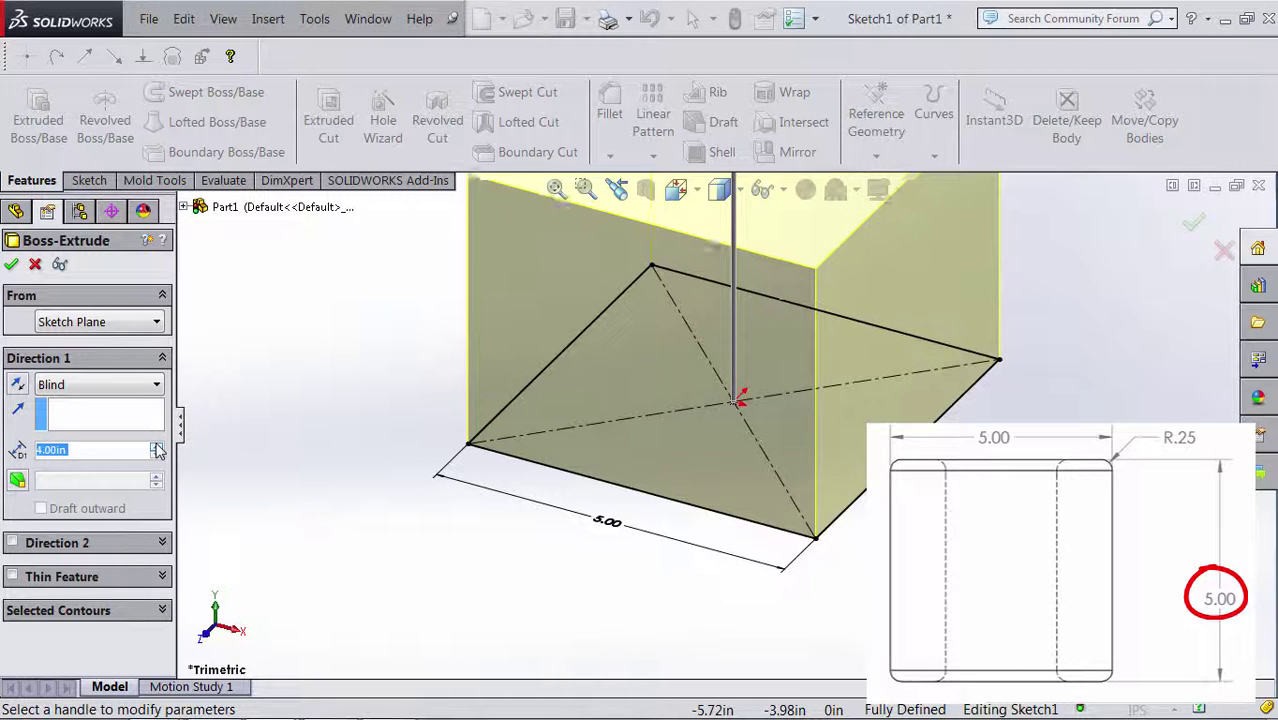
pyautogui.click(156, 447)
pyautogui.click(156, 447)
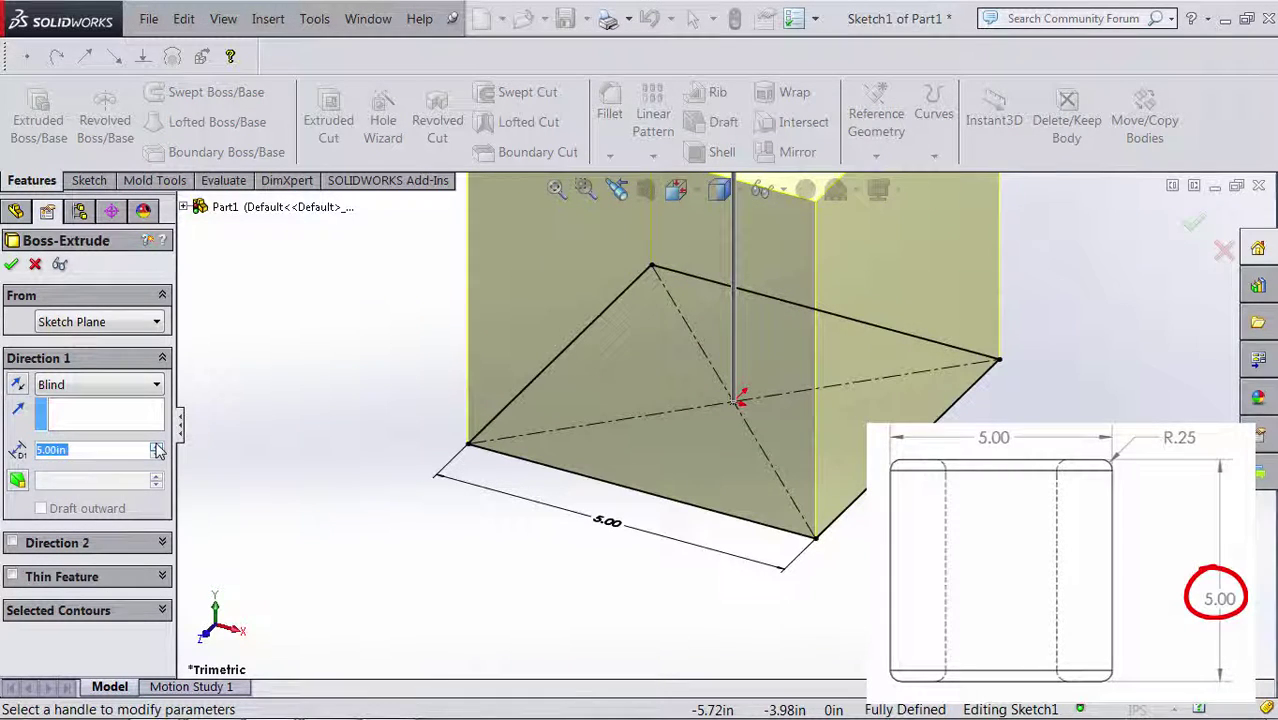
pyautogui.click(13, 266)
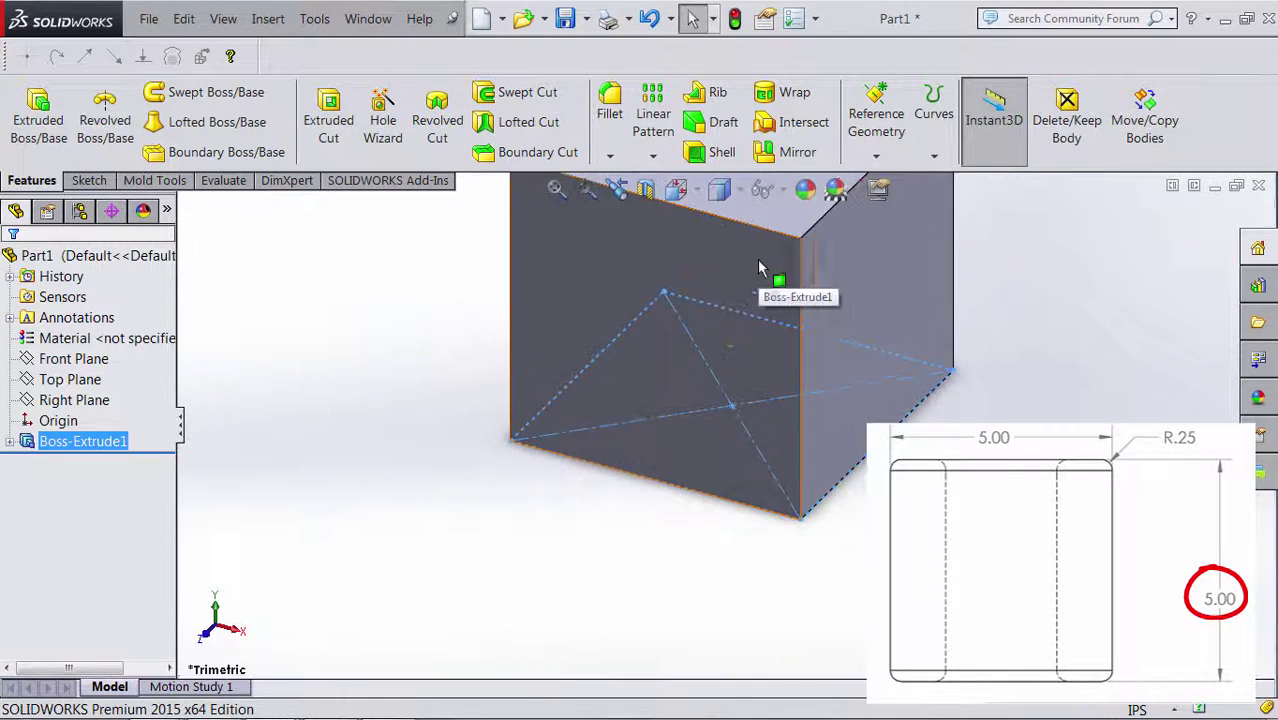
pyautogui.press('f')
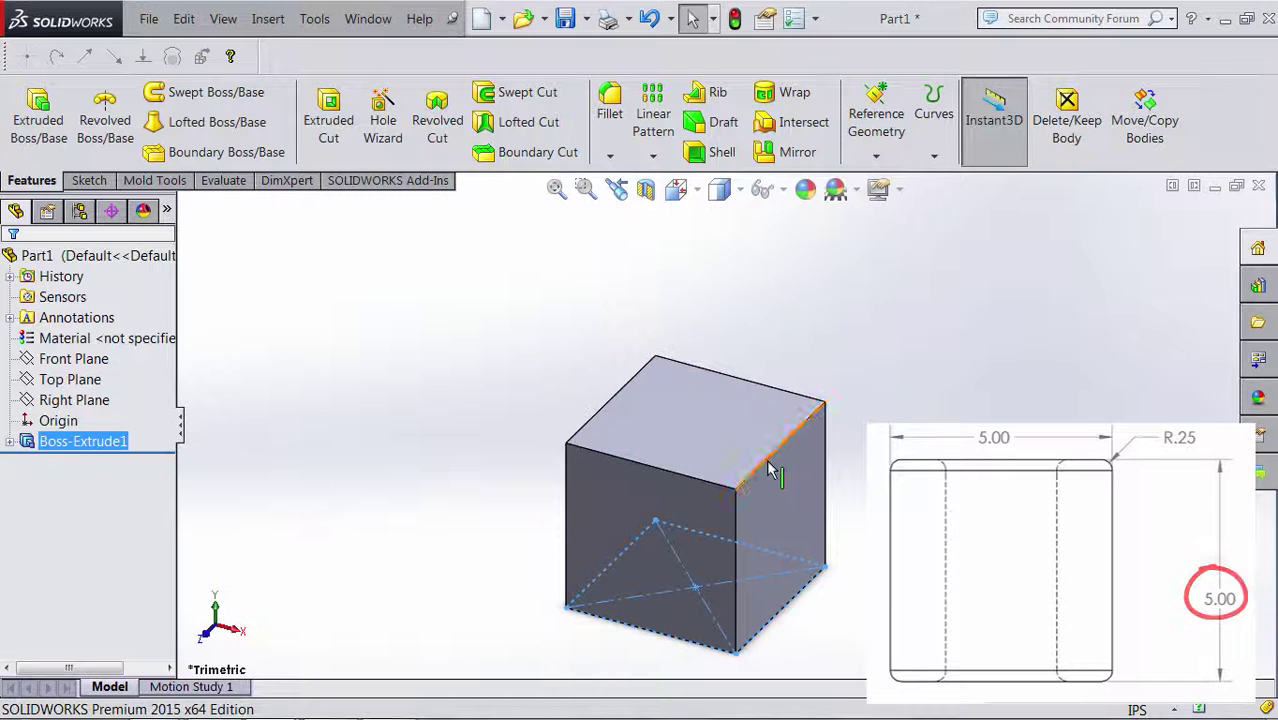
pyautogui.click(519, 632)
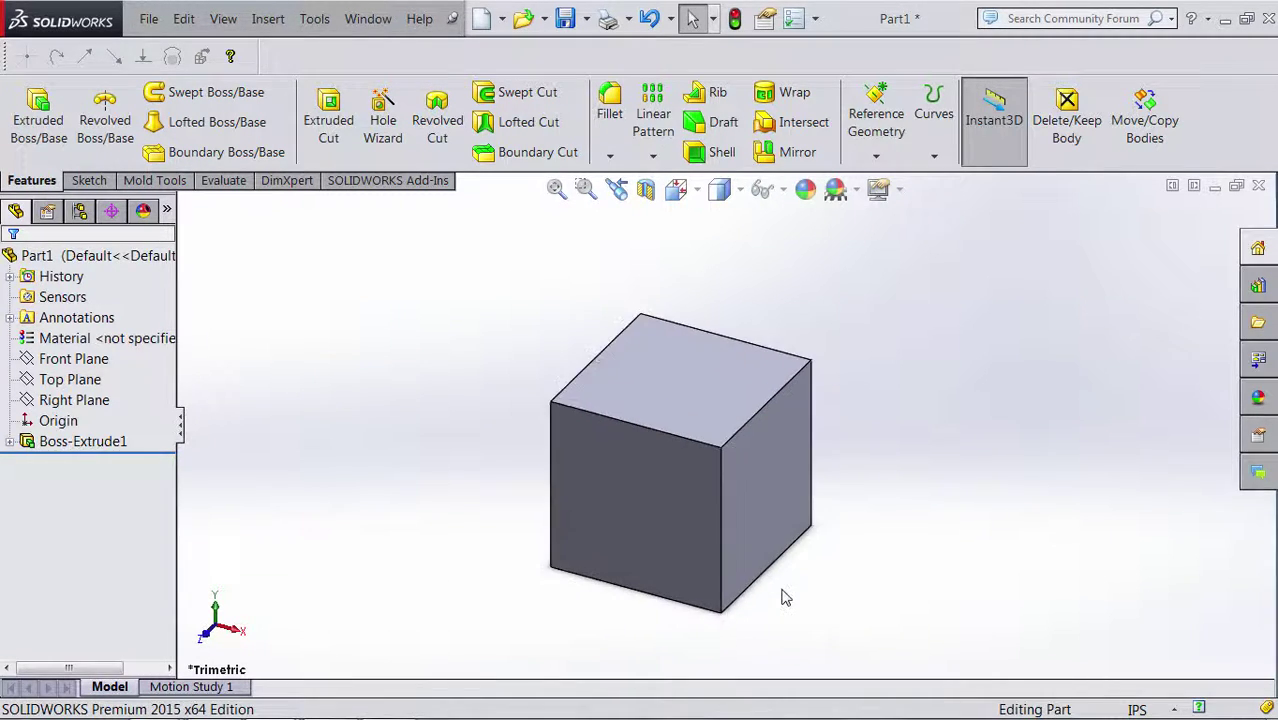
# - Examine the Right, Top and Front planes and the faces of the box as possible sketch planes
pyautogui.scroll(-2, 785, 597)
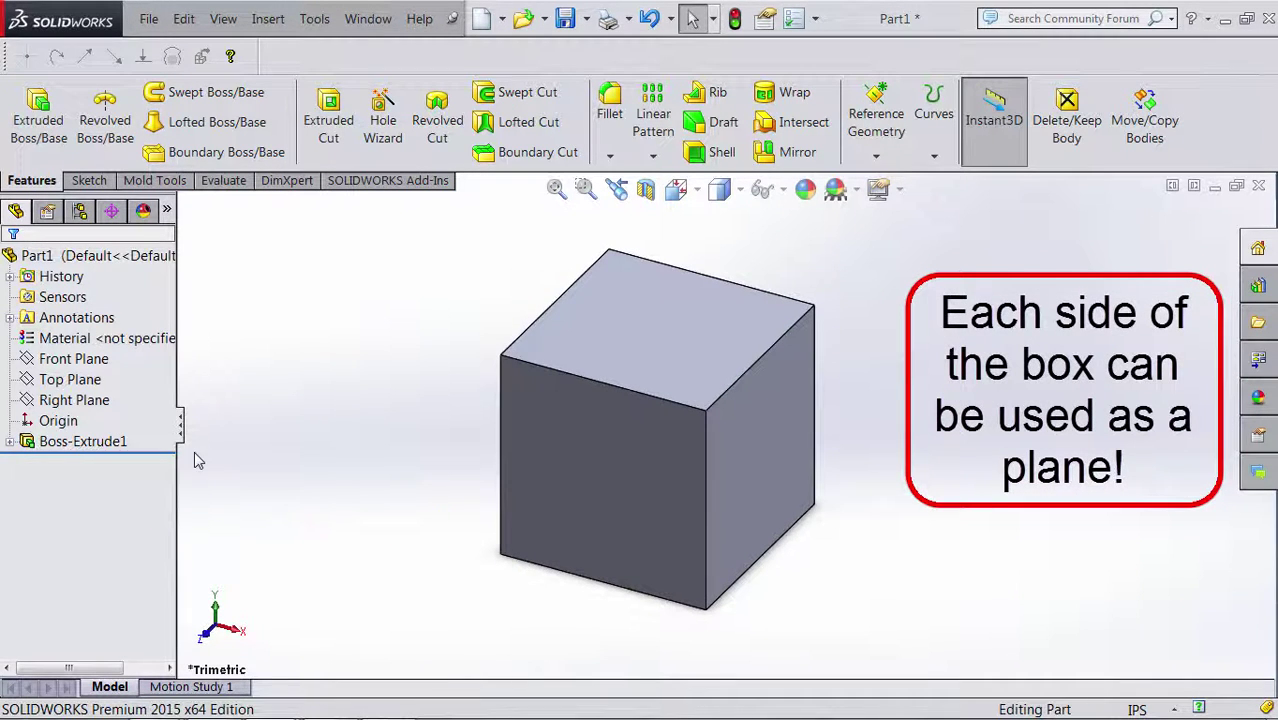
pyautogui.click(87, 399)
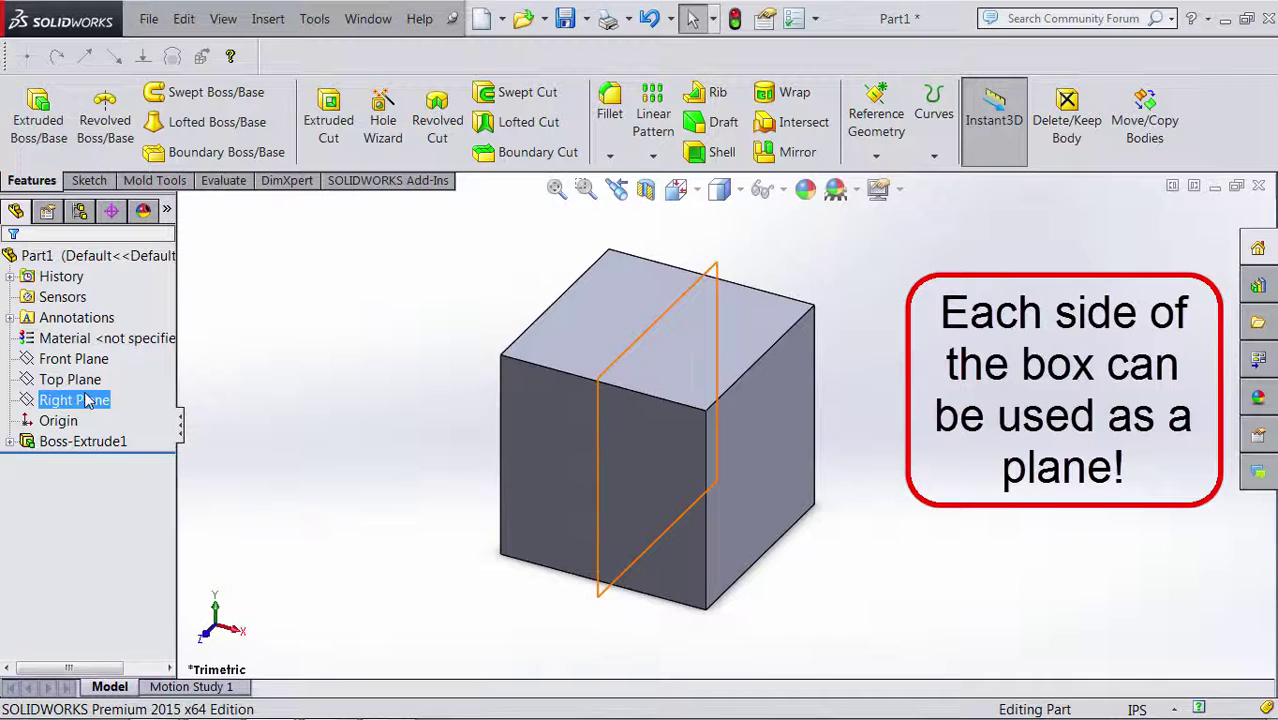
pyautogui.click(90, 386)
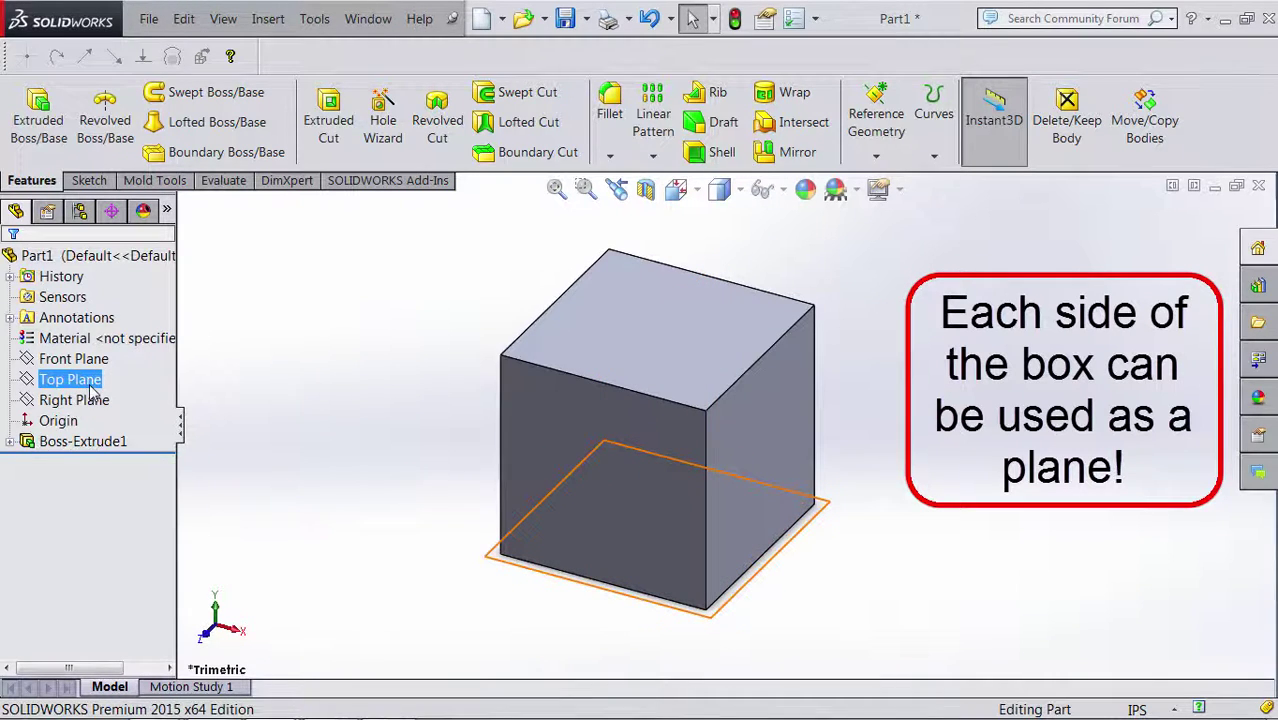
pyautogui.click(94, 362)
pyautogui.click(241, 407)
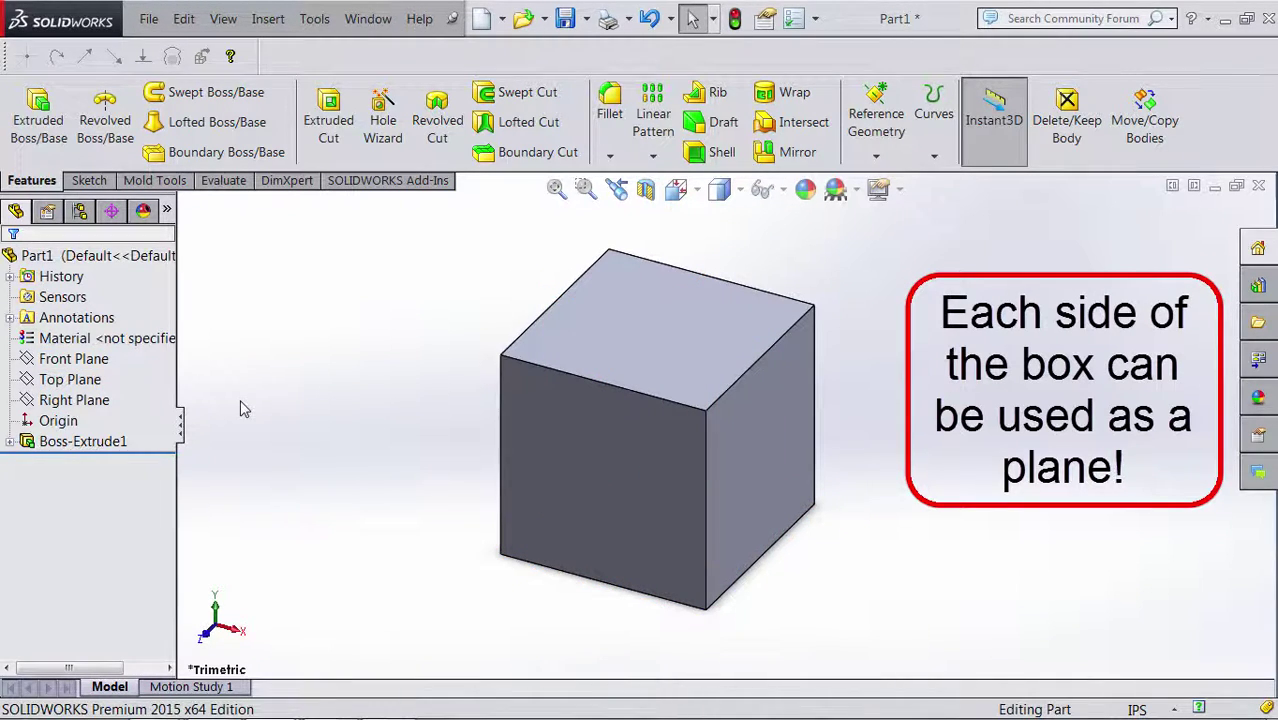
pyautogui.click(605, 537)
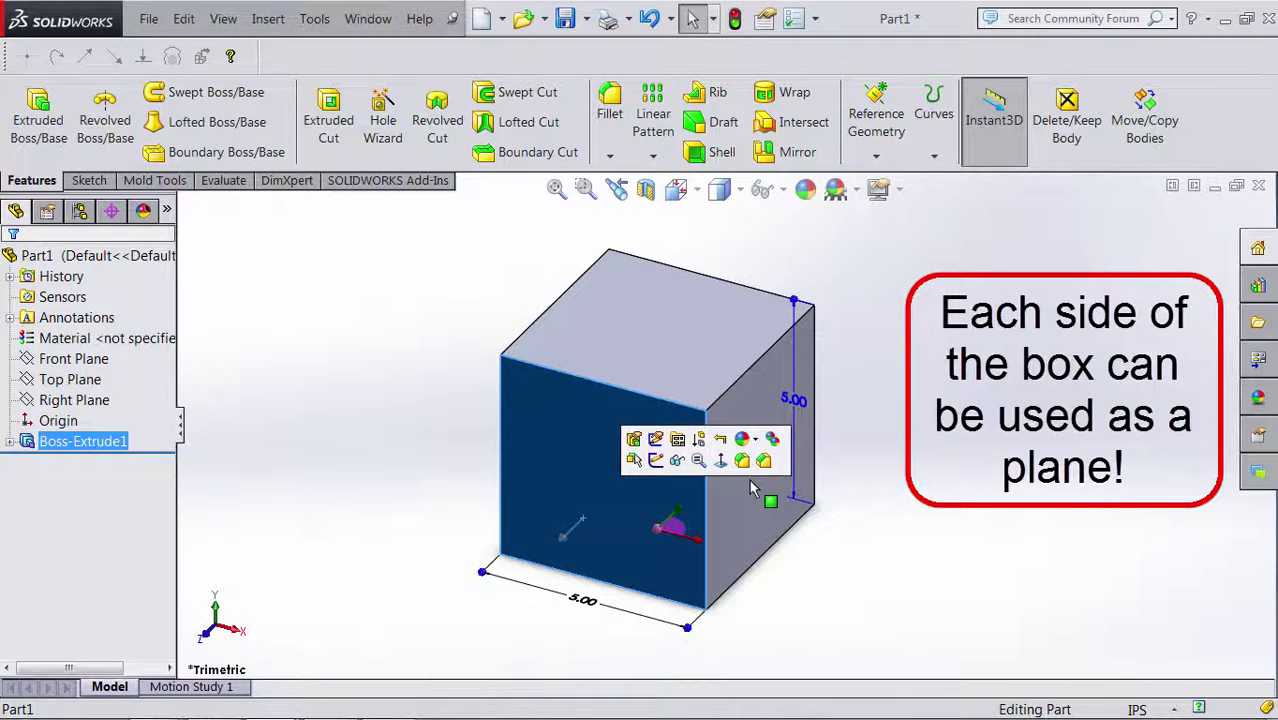
pyautogui.click(750, 492)
pyautogui.click(694, 393)
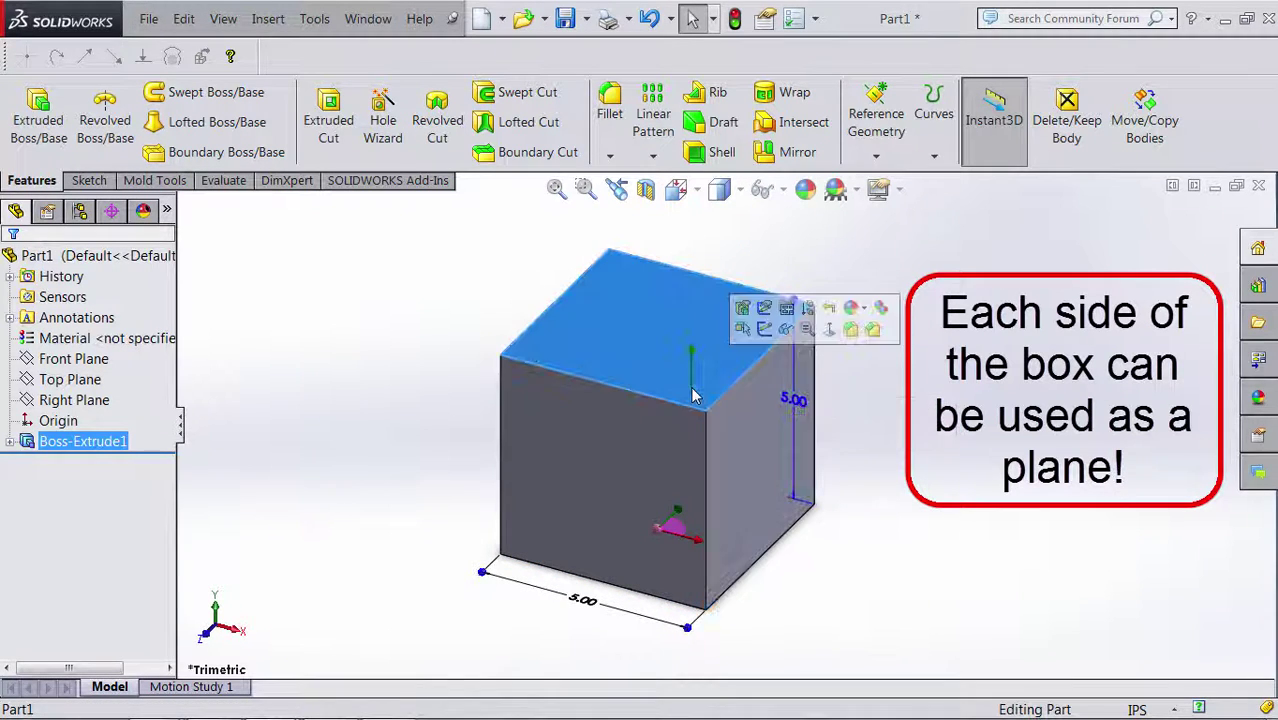
pyautogui.click(416, 456)
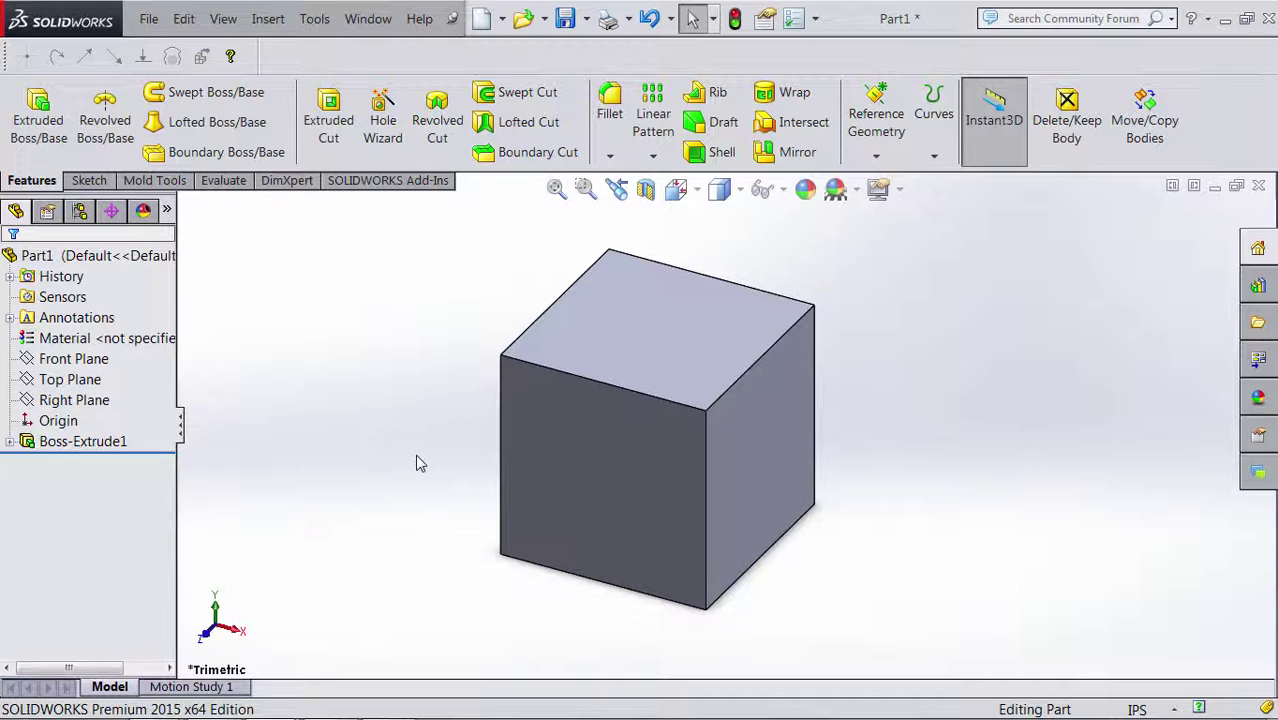
# - Start a new sketch on the top face of the box
pyautogui.click(685, 392)
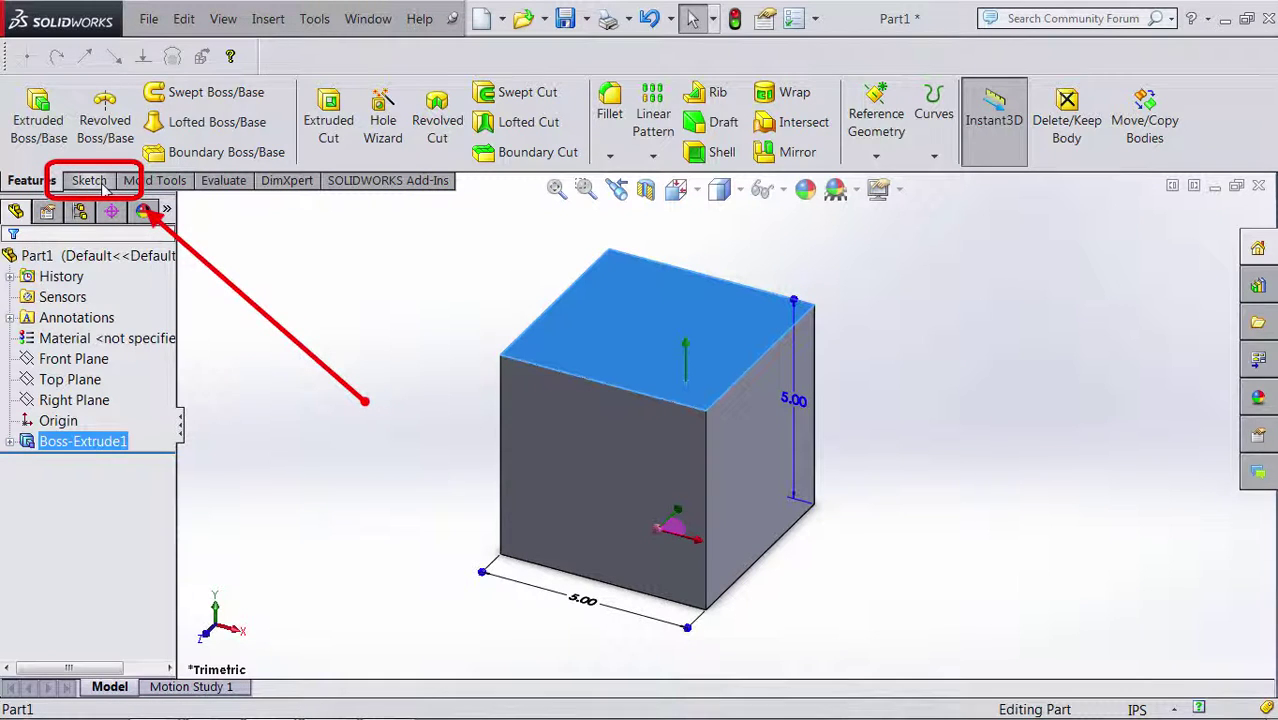
pyautogui.click(100, 184)
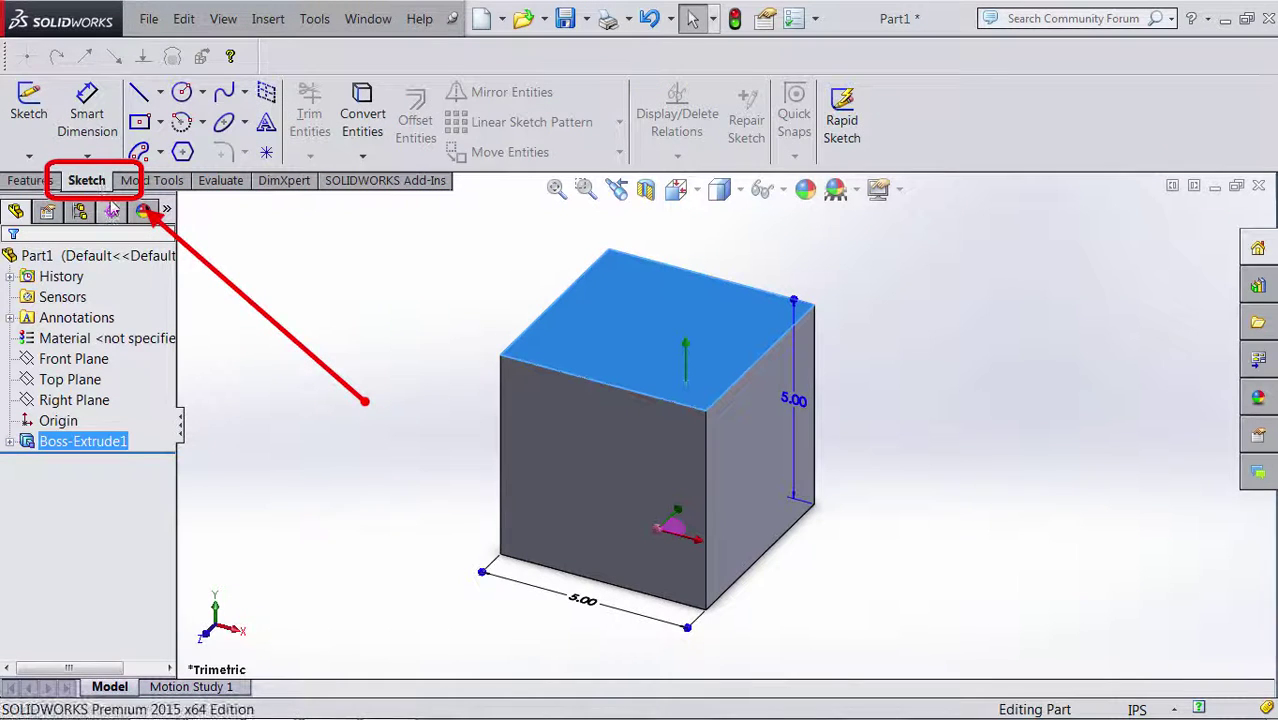
pyautogui.click(28, 115)
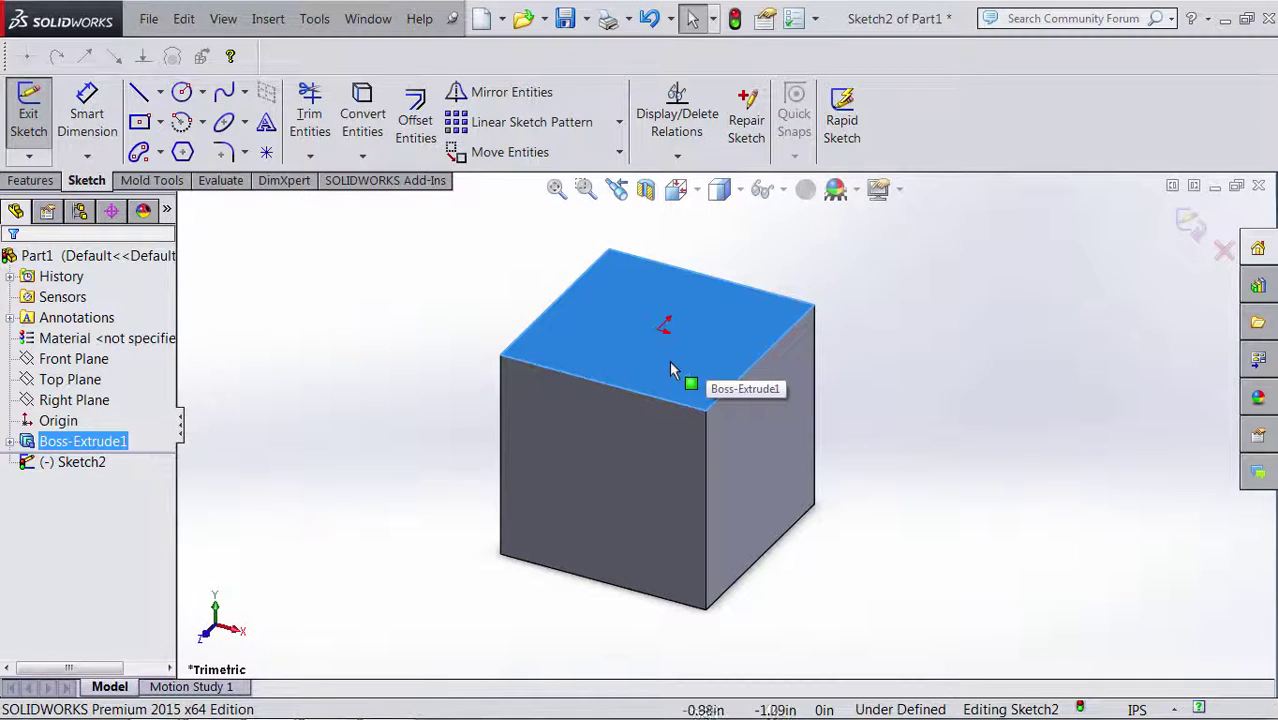
# - Orient the view normal to the new sketch on the top face of the box
pyautogui.click(80, 463)
pyautogui.click(98, 466)
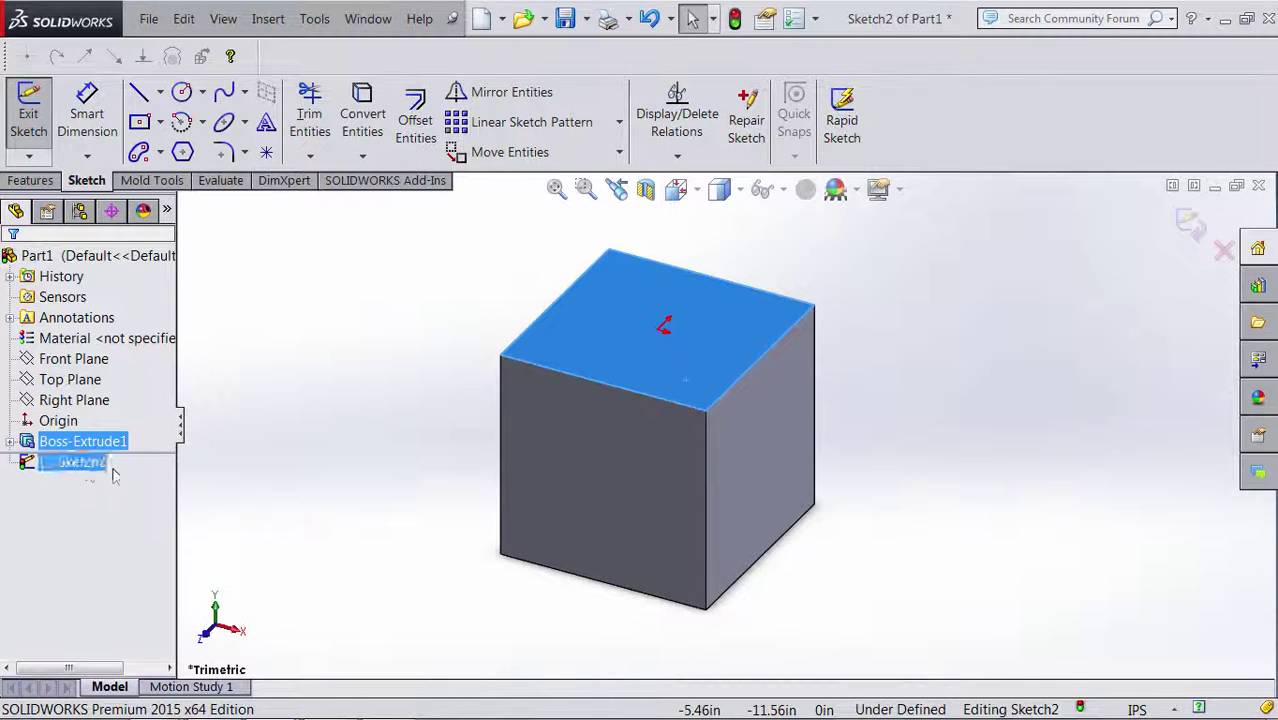
pyautogui.click(93, 481)
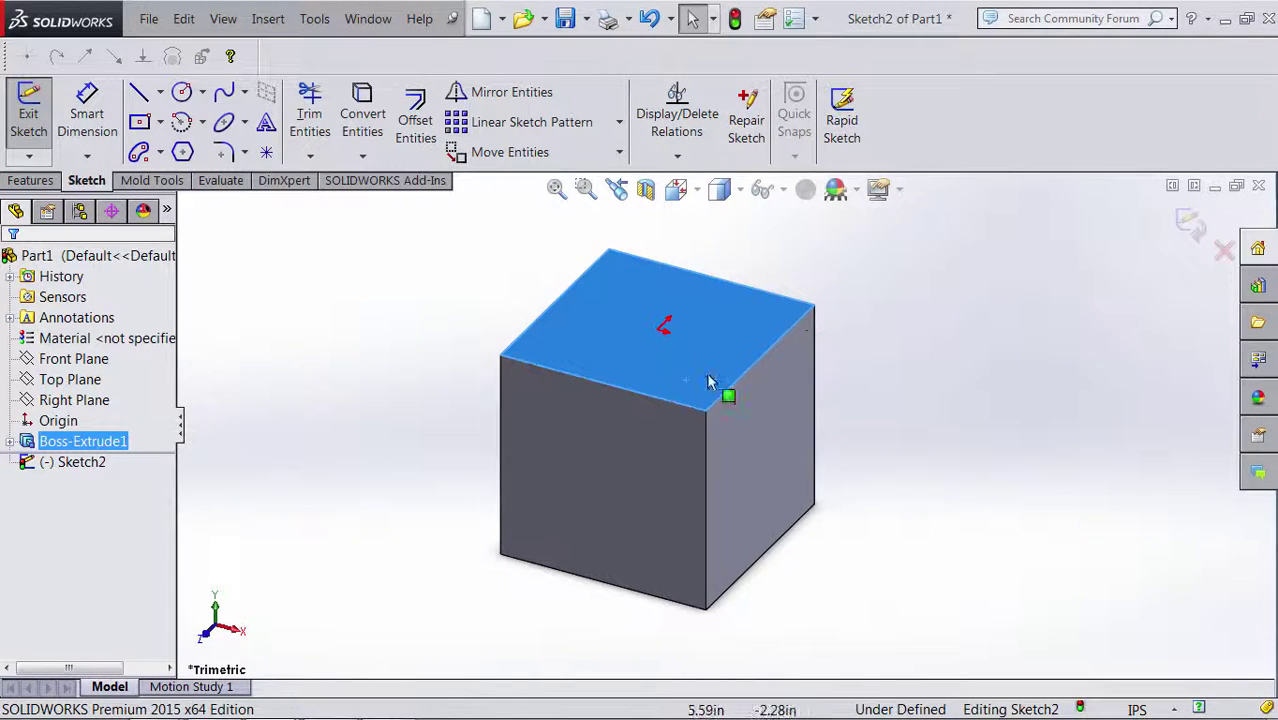
pyautogui.moveTo(447, 300); pyautogui.dragTo(539, 337, button='middle')
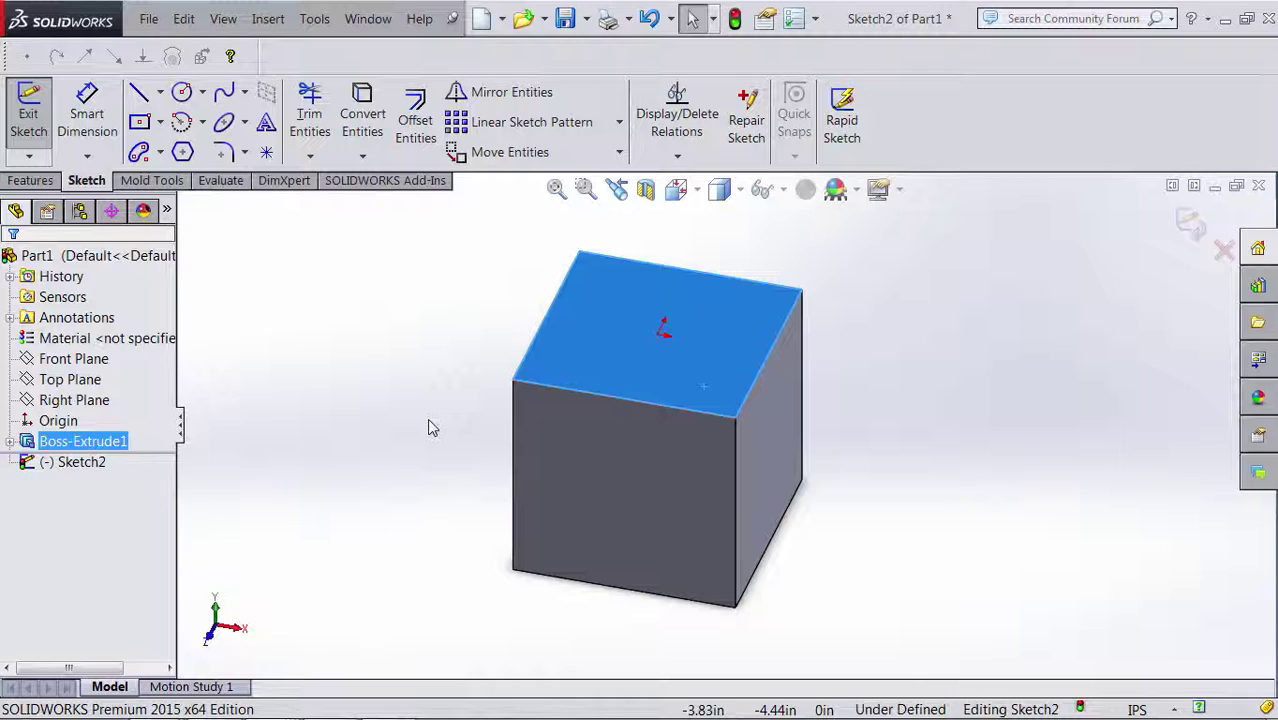
pyautogui.click(95, 463)
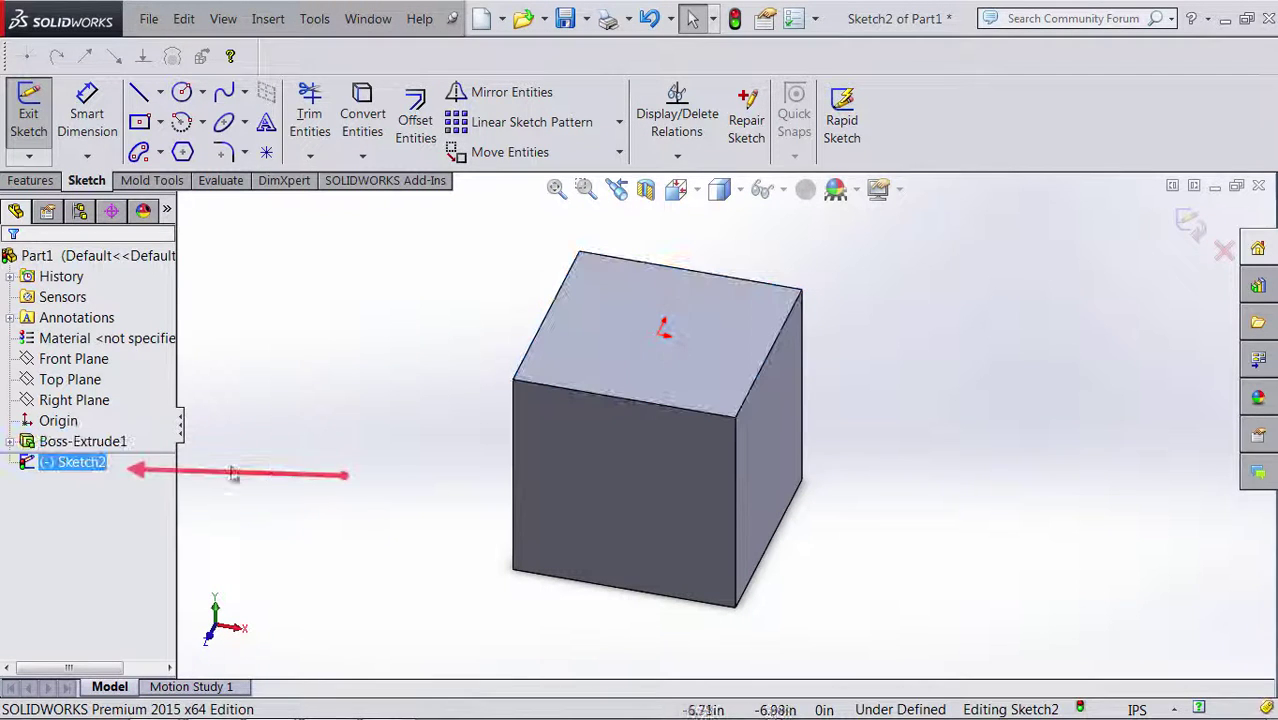
pyautogui.rightClick(100, 470)
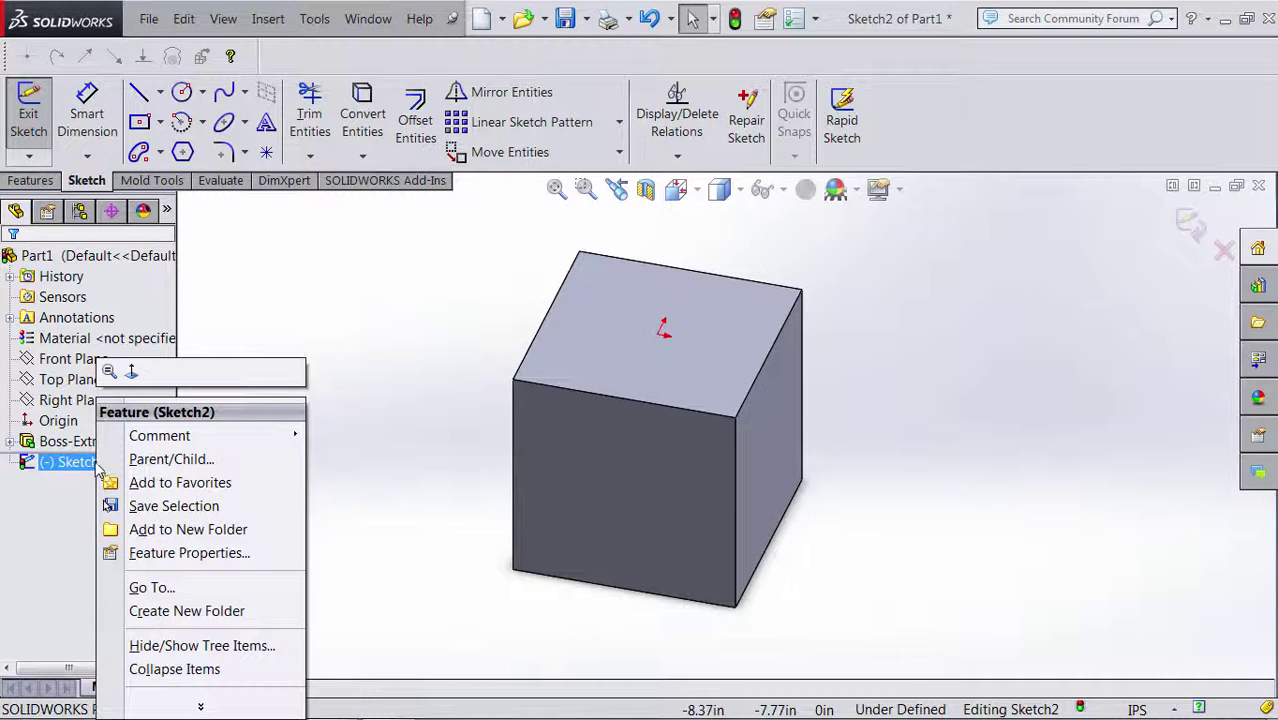
pyautogui.click(132, 373)
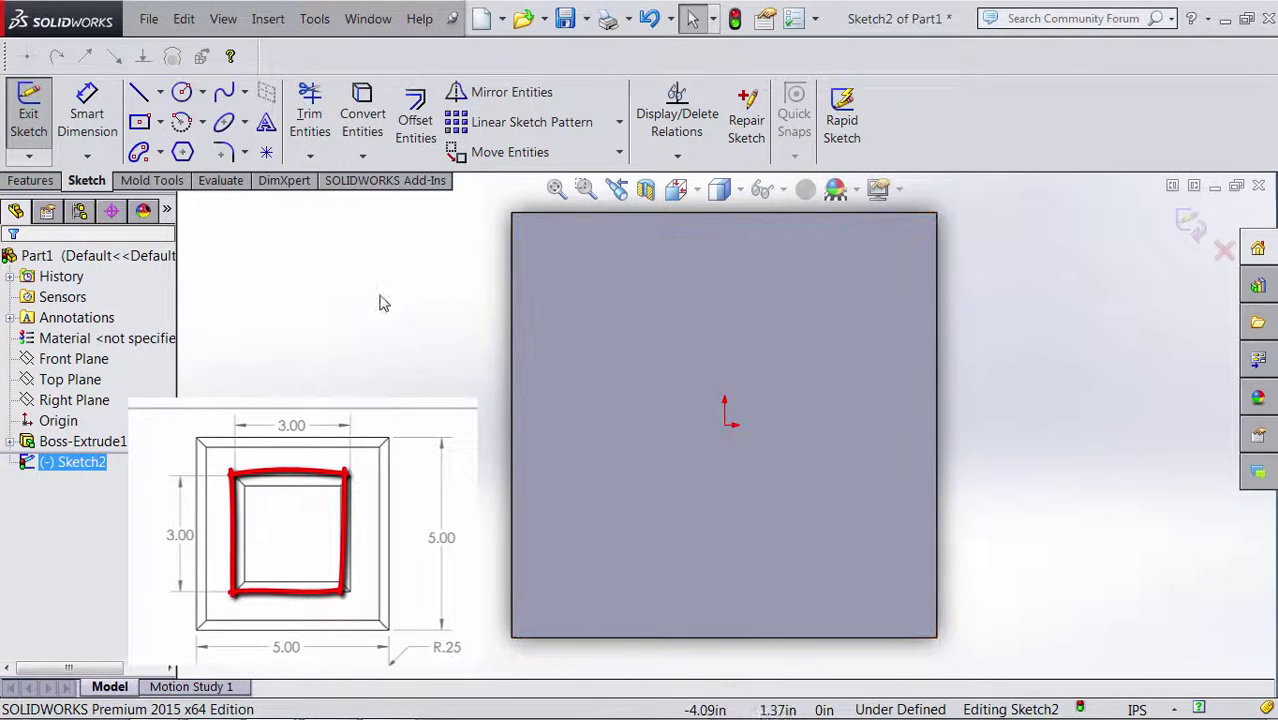
# - Sketch a center rectangle about 3.2 in wide on the top face, centred on the origin
pyautogui.click(140, 122)
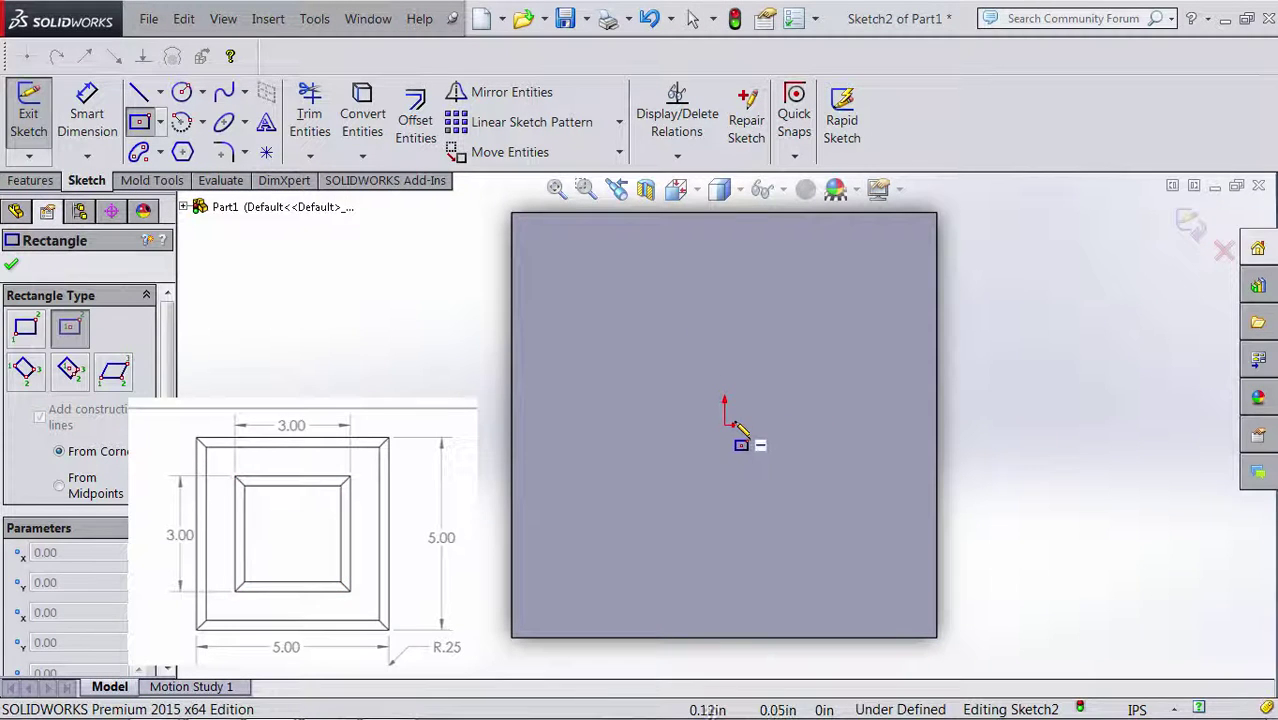
pyautogui.click(727, 425)
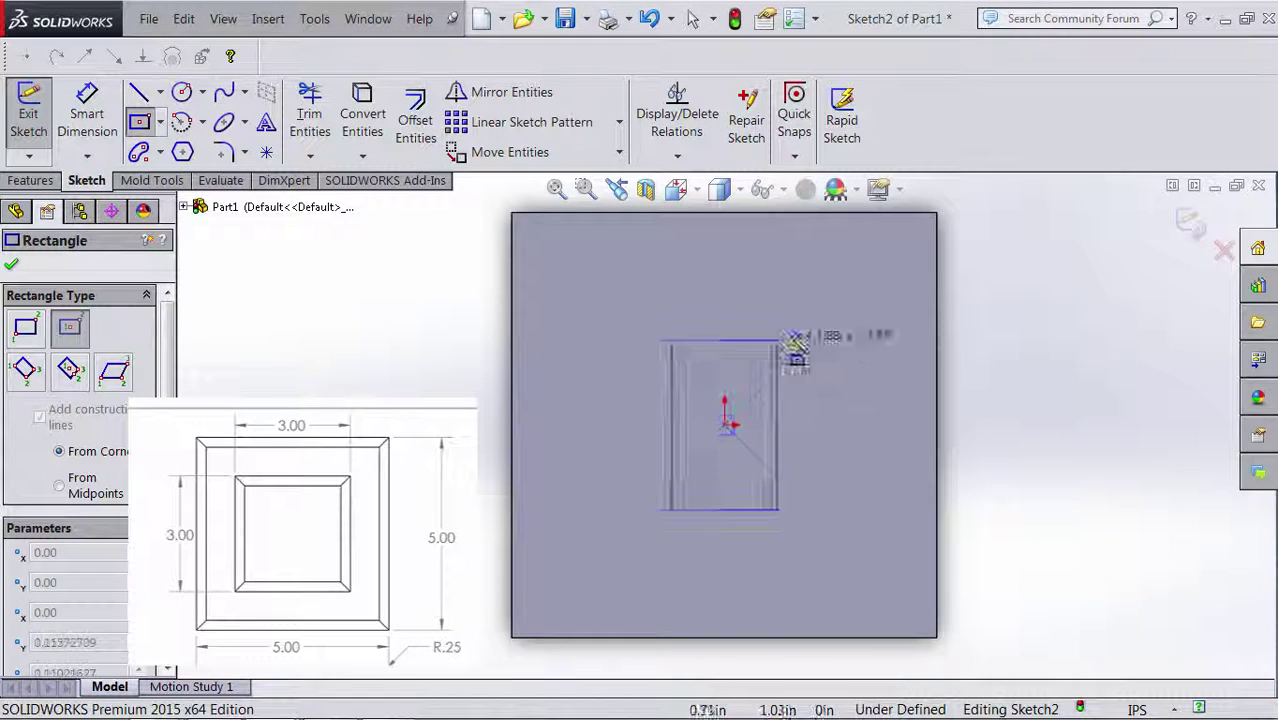
pyautogui.click(860, 304)
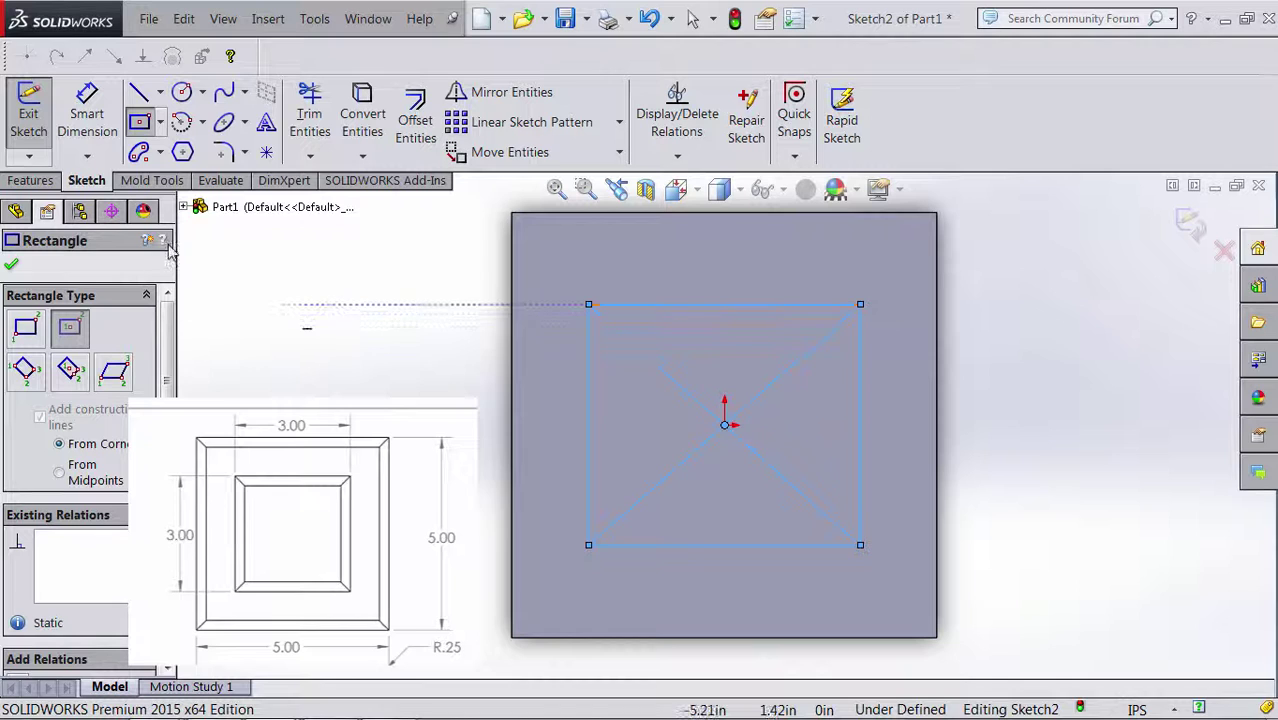
pyautogui.press('Escape')
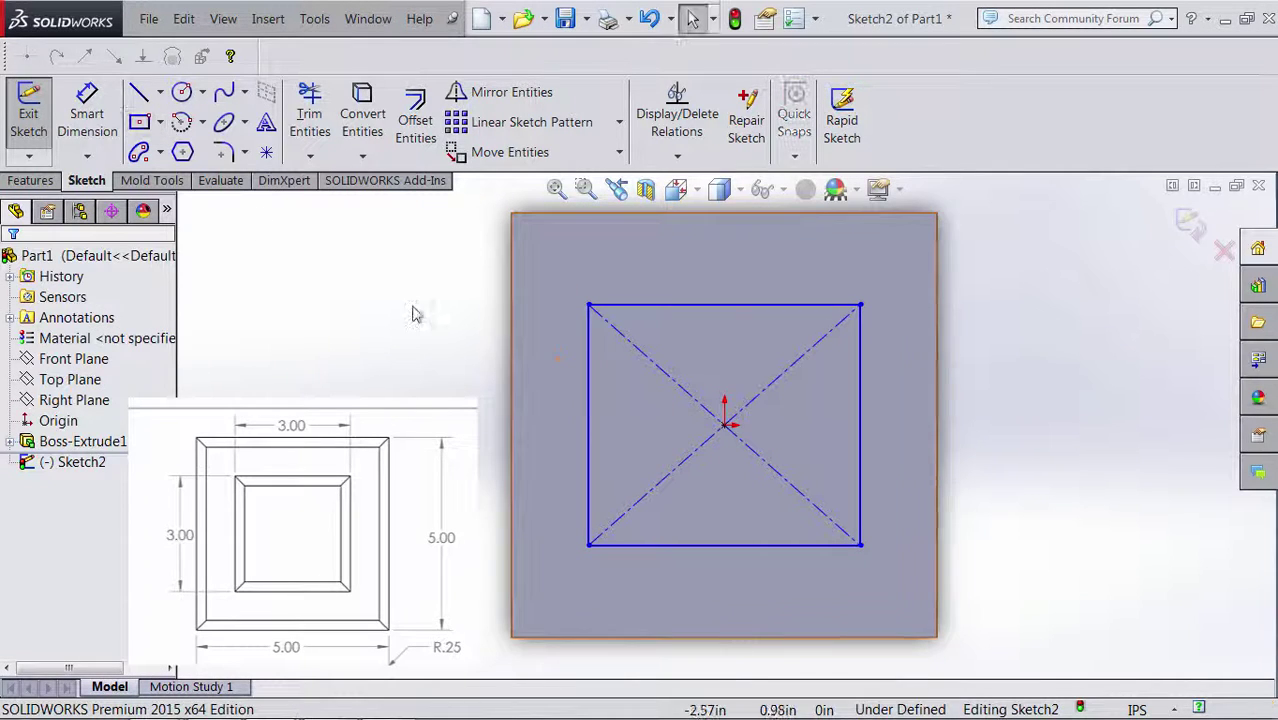
# - Dimension the lower side of the new rectangle to 3 in
pyautogui.click(108, 116)
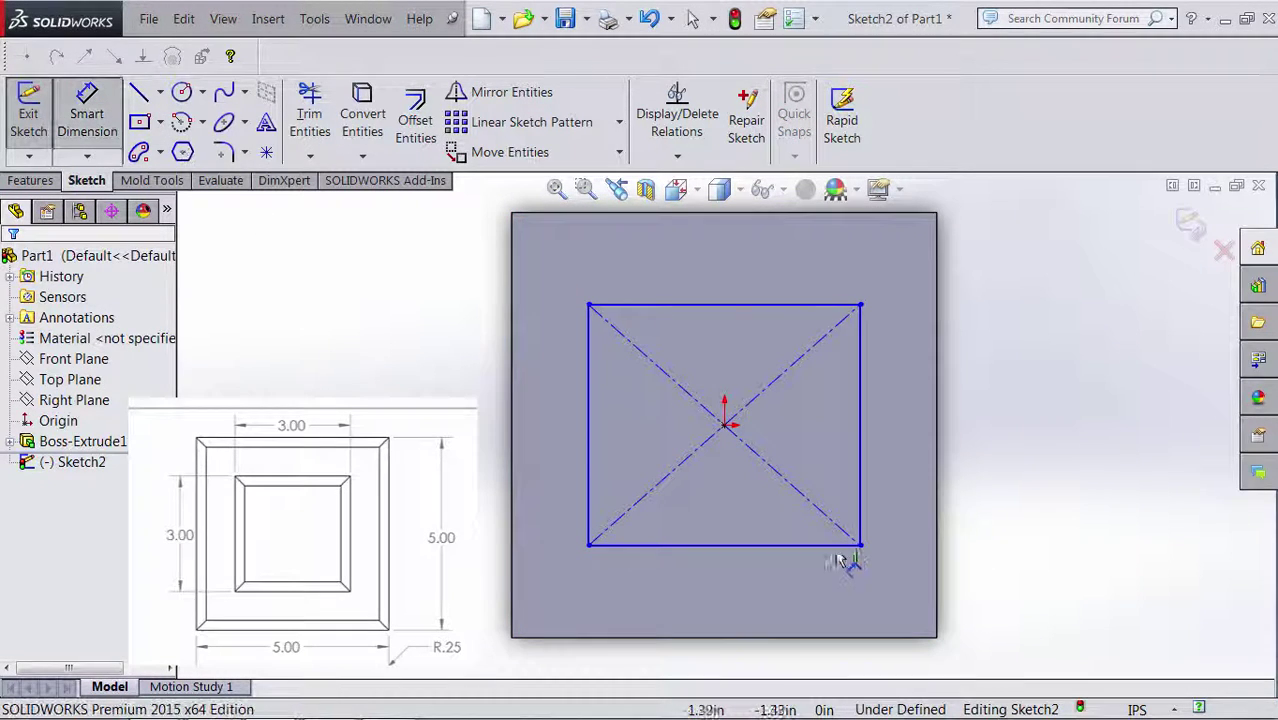
pyautogui.click(748, 547)
pyautogui.click(736, 608)
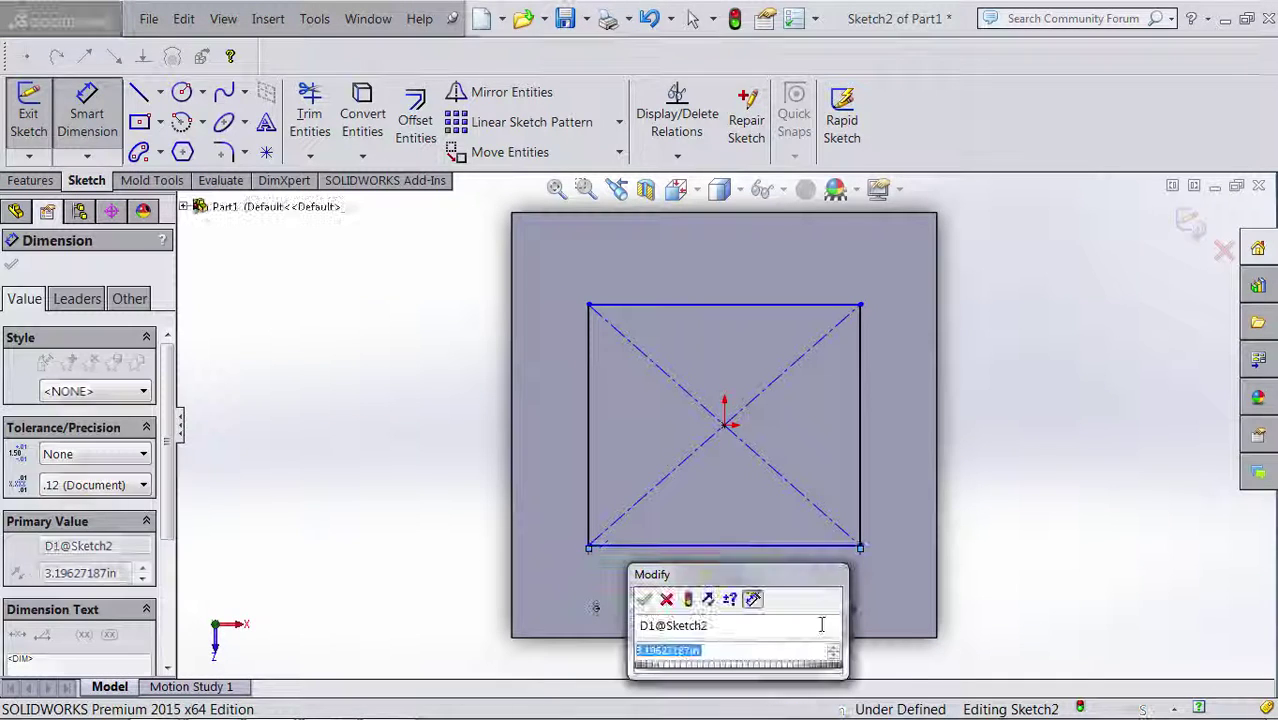
pyautogui.write('3')
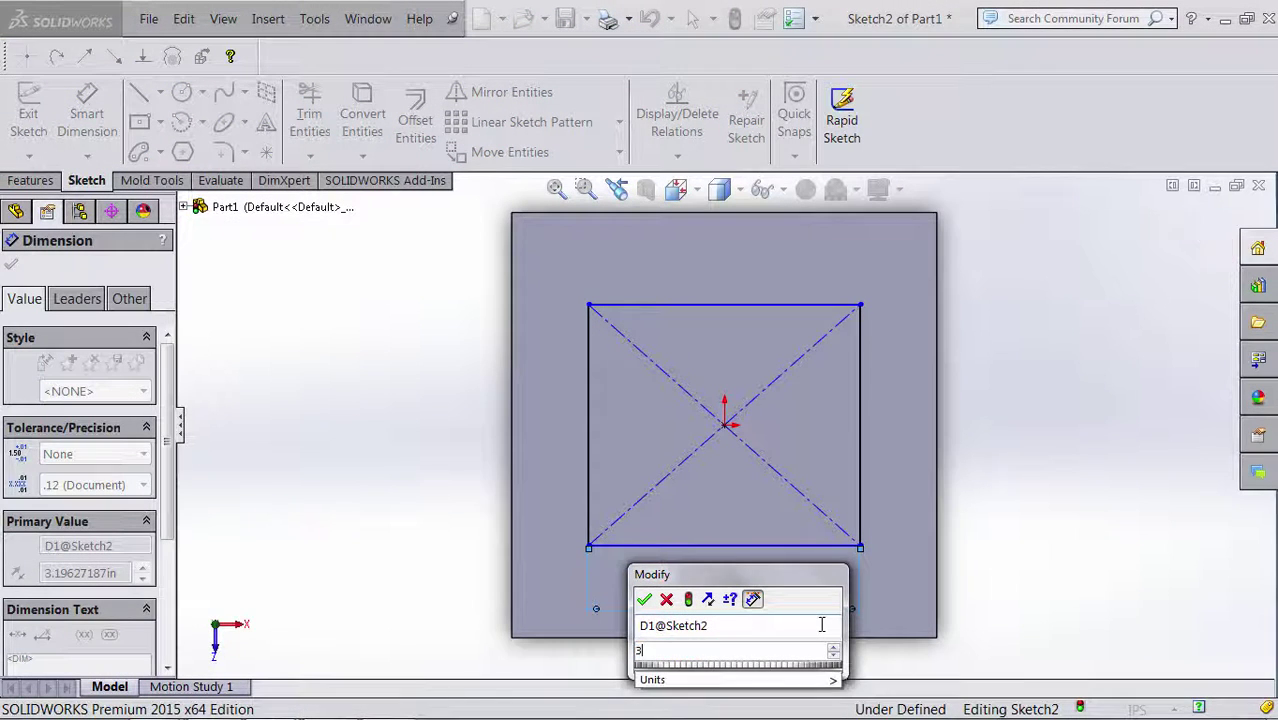
pyautogui.press('Return')
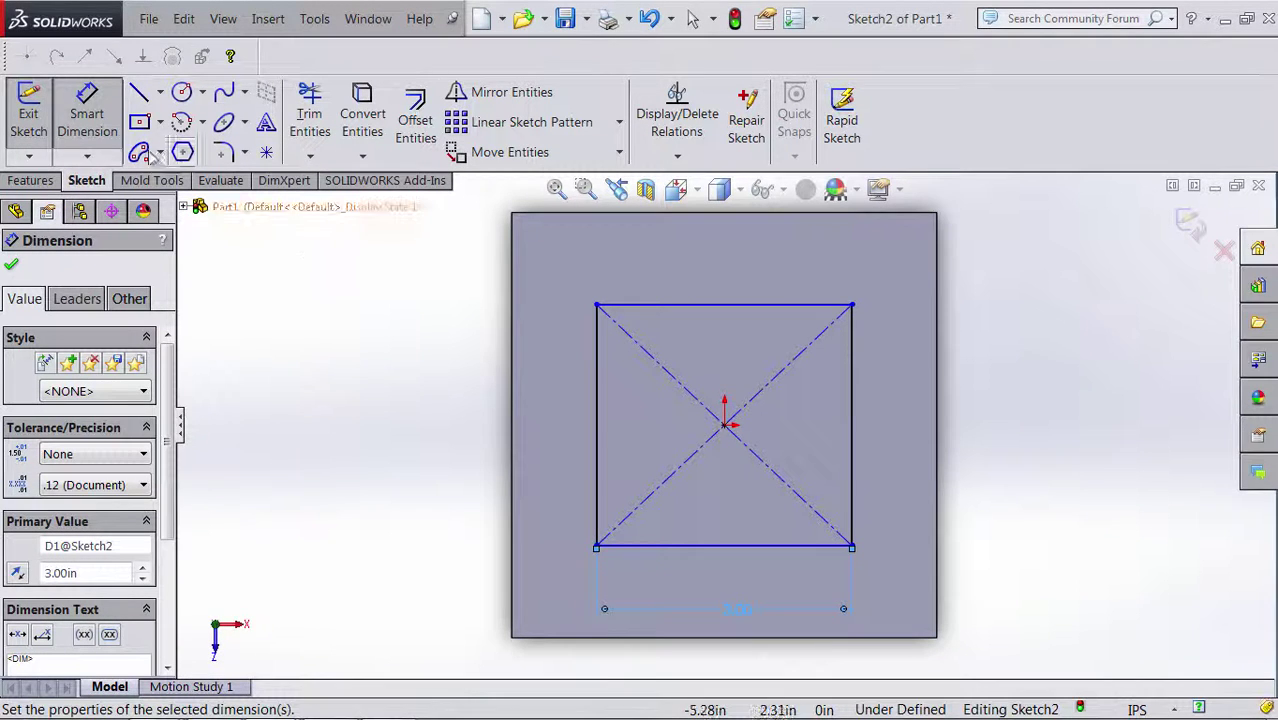
pyautogui.press('Escape')
# - Add an Equal relation between the lower side and the adjacent vertical side of the rectangle to make it a square
pyautogui.click(742, 545)
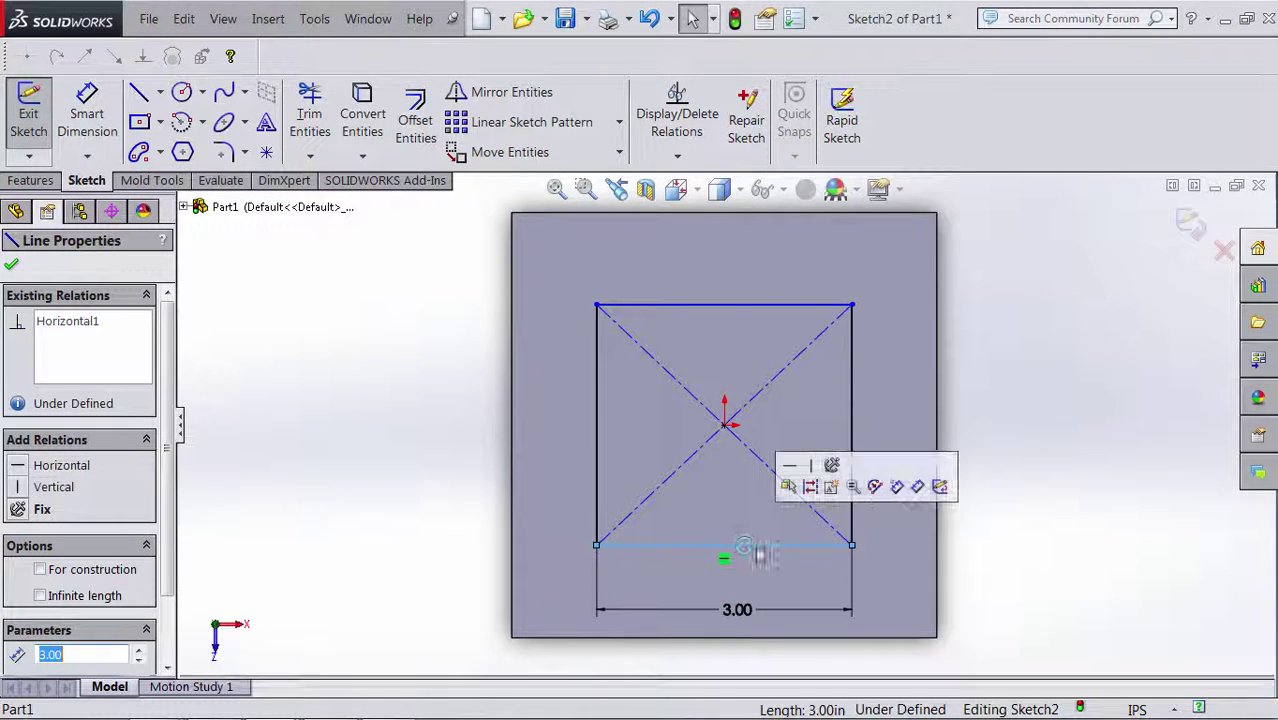
pyautogui.keyDown('ctrl'); pyautogui.click(850, 414); pyautogui.keyUp('ctrl')
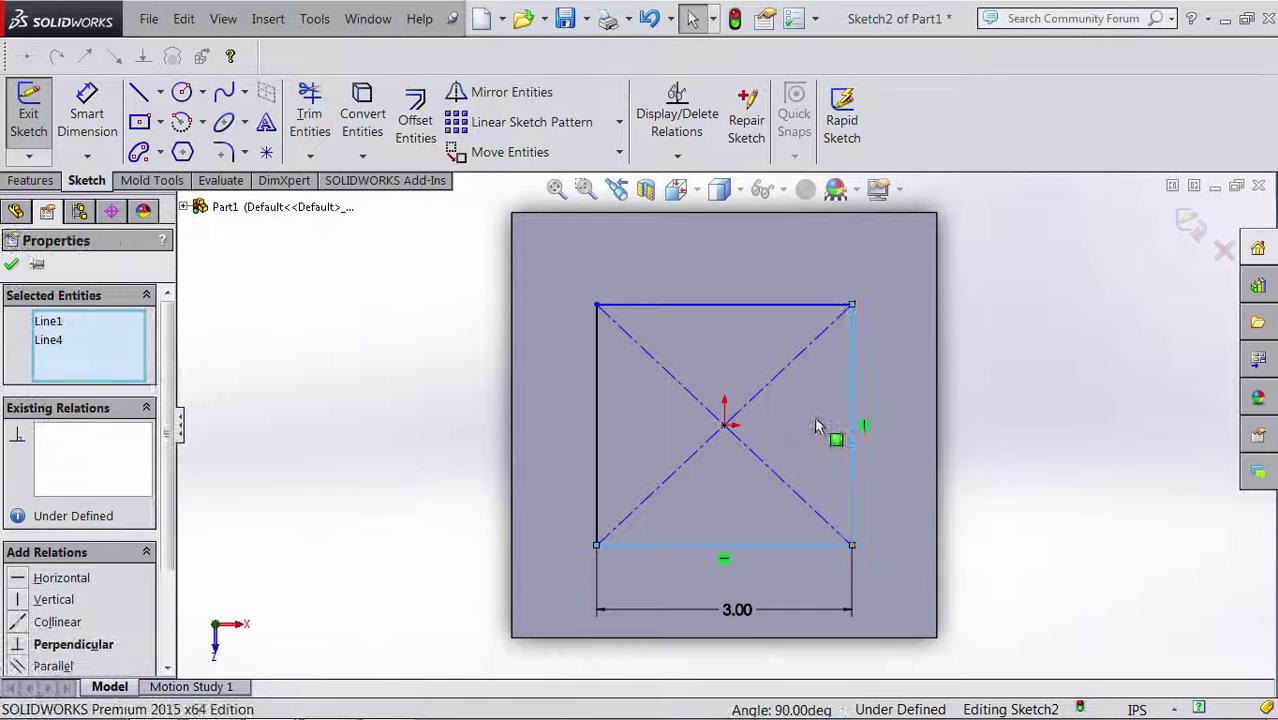
pyautogui.moveTo(166, 480); pyautogui.dragTo(168, 605)
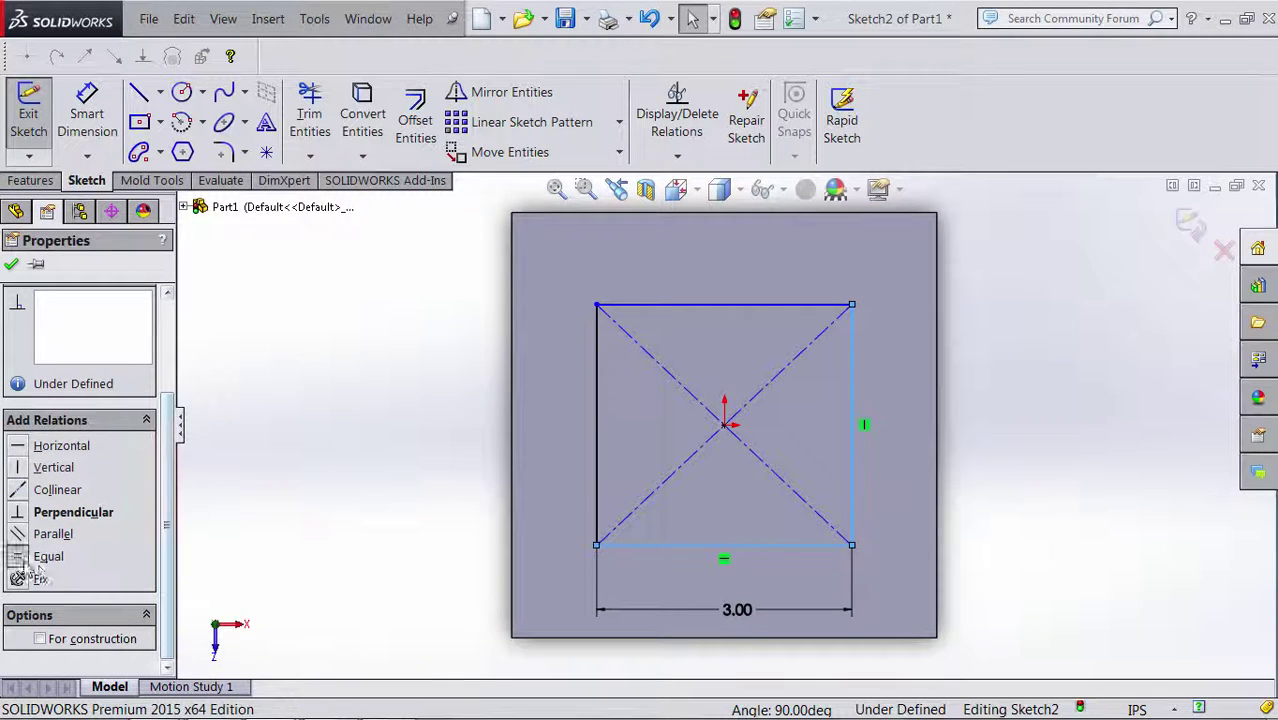
pyautogui.click(47, 556)
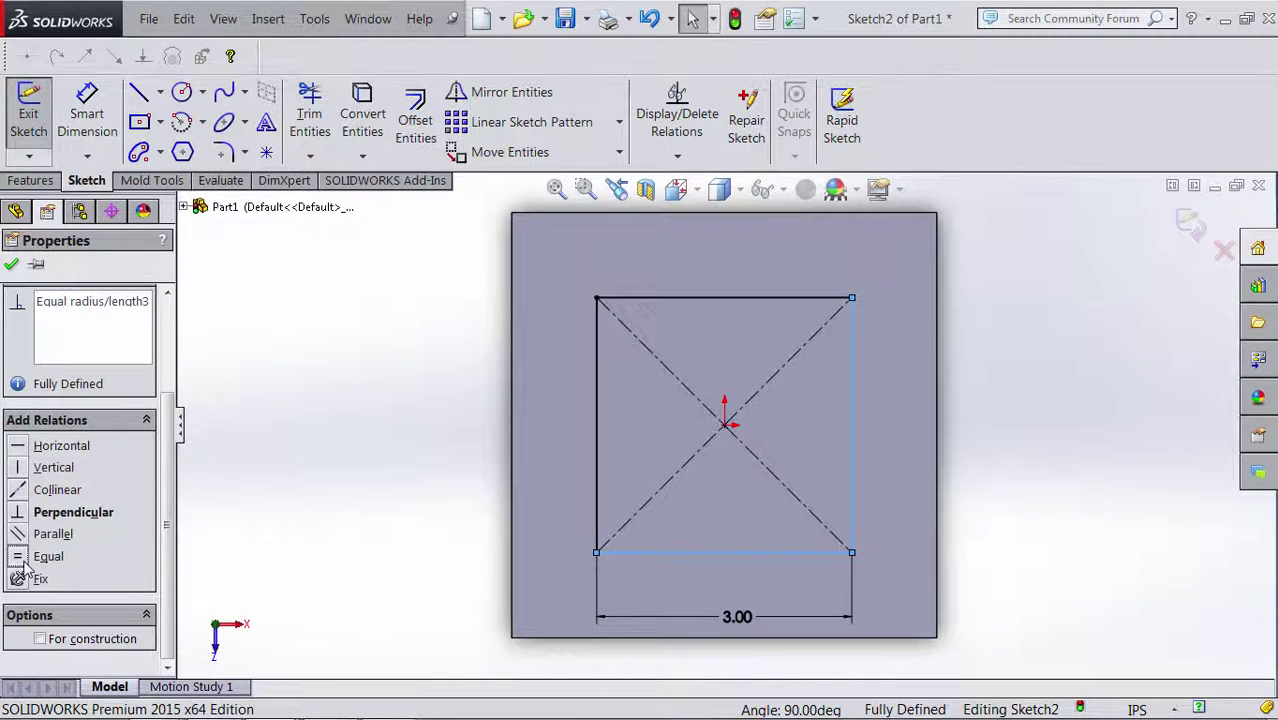
pyautogui.click(388, 590)
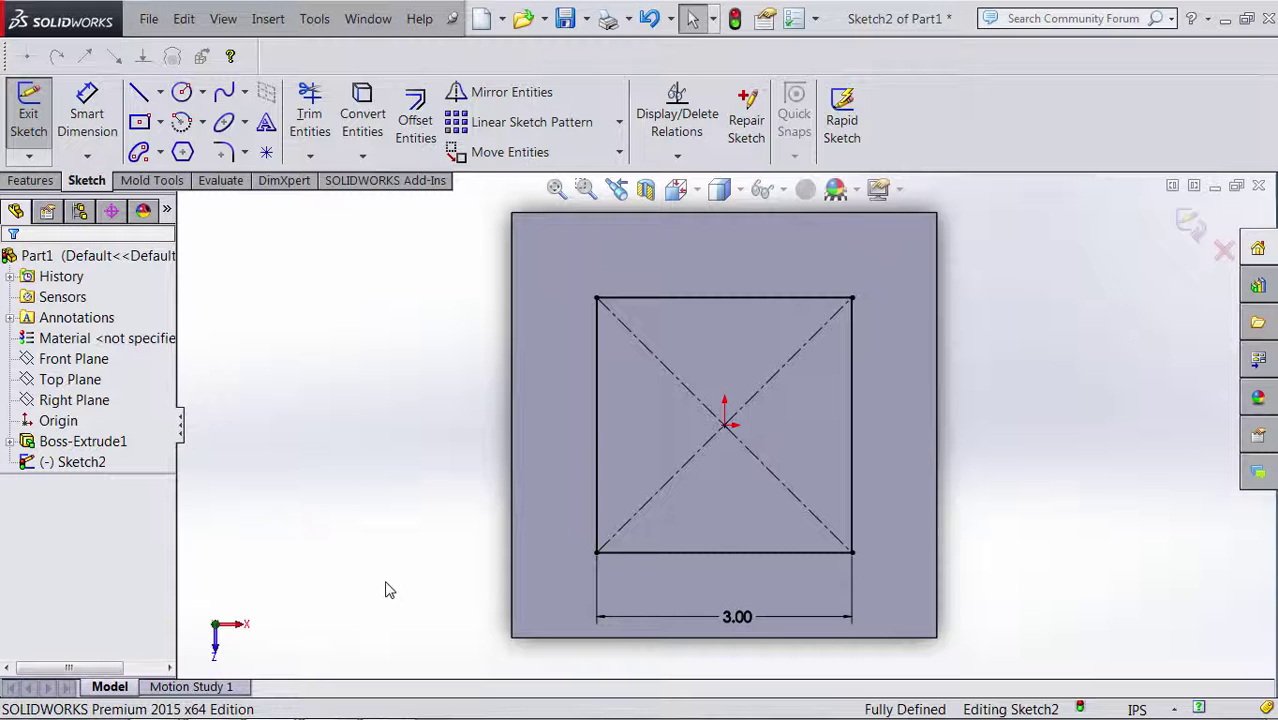
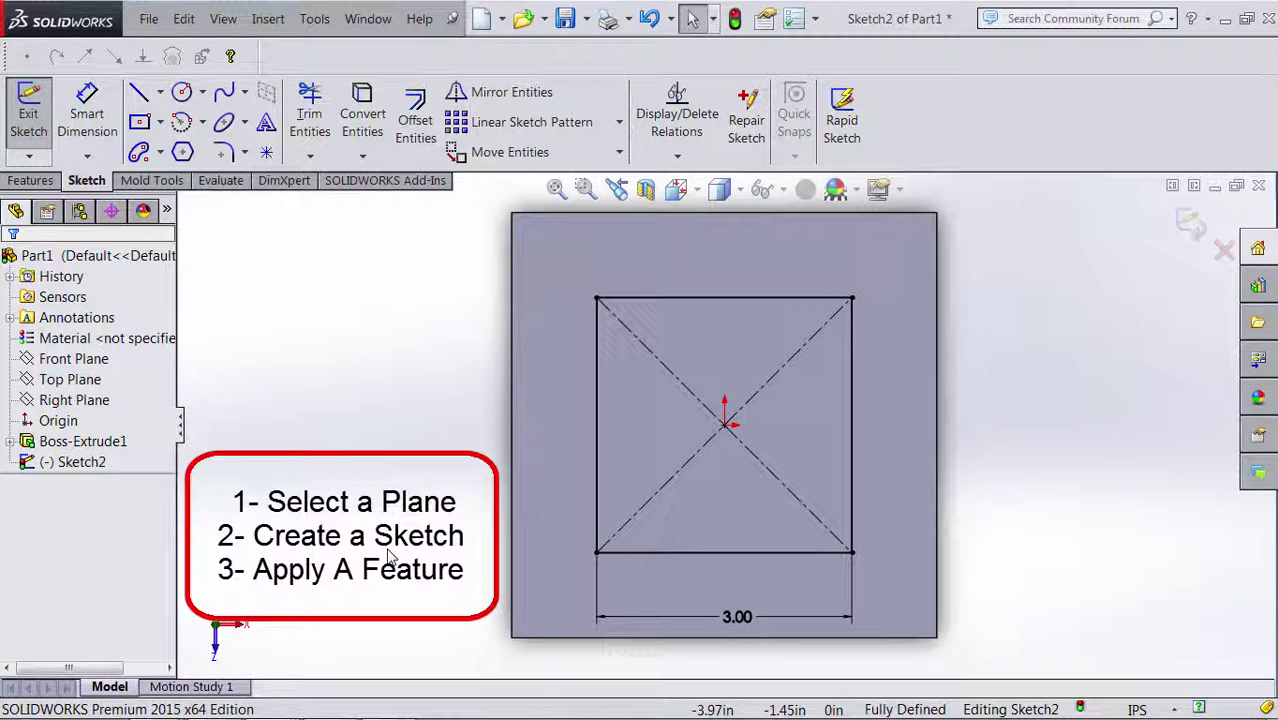
# - Start an Extruded Cut from the square sketch on the top face
pyautogui.click(27, 181)
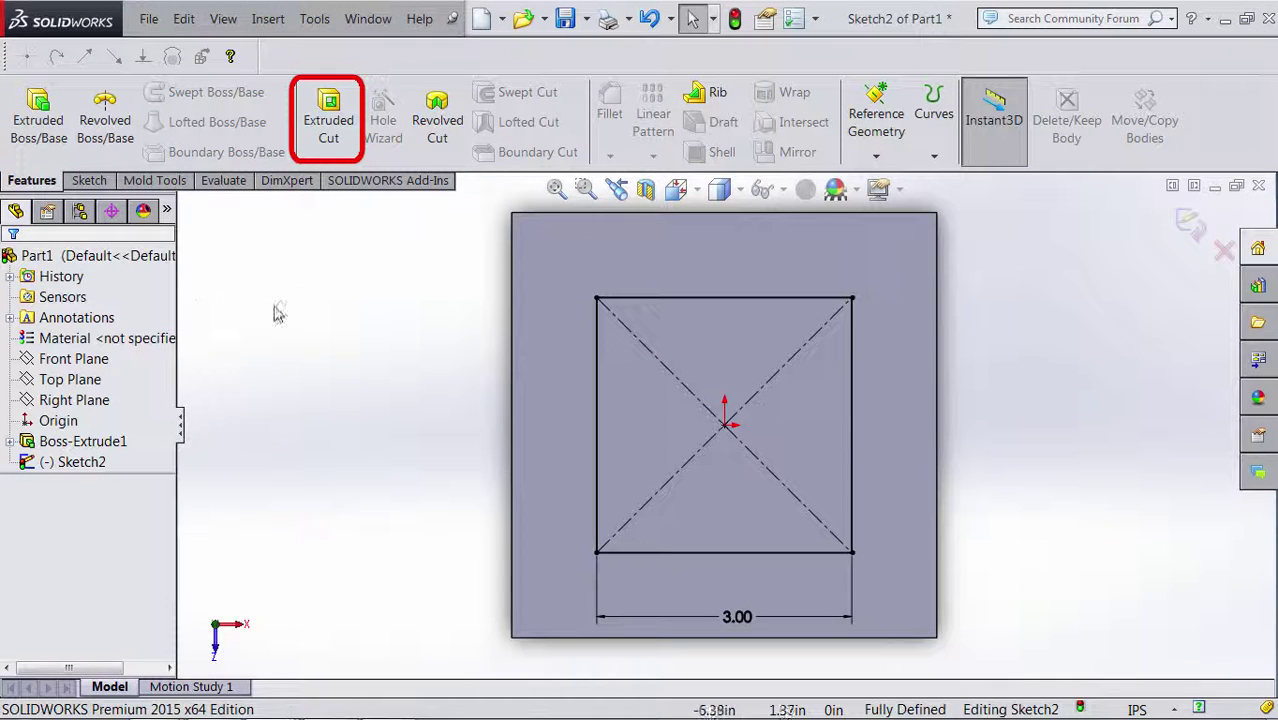
pyautogui.click(325, 158)
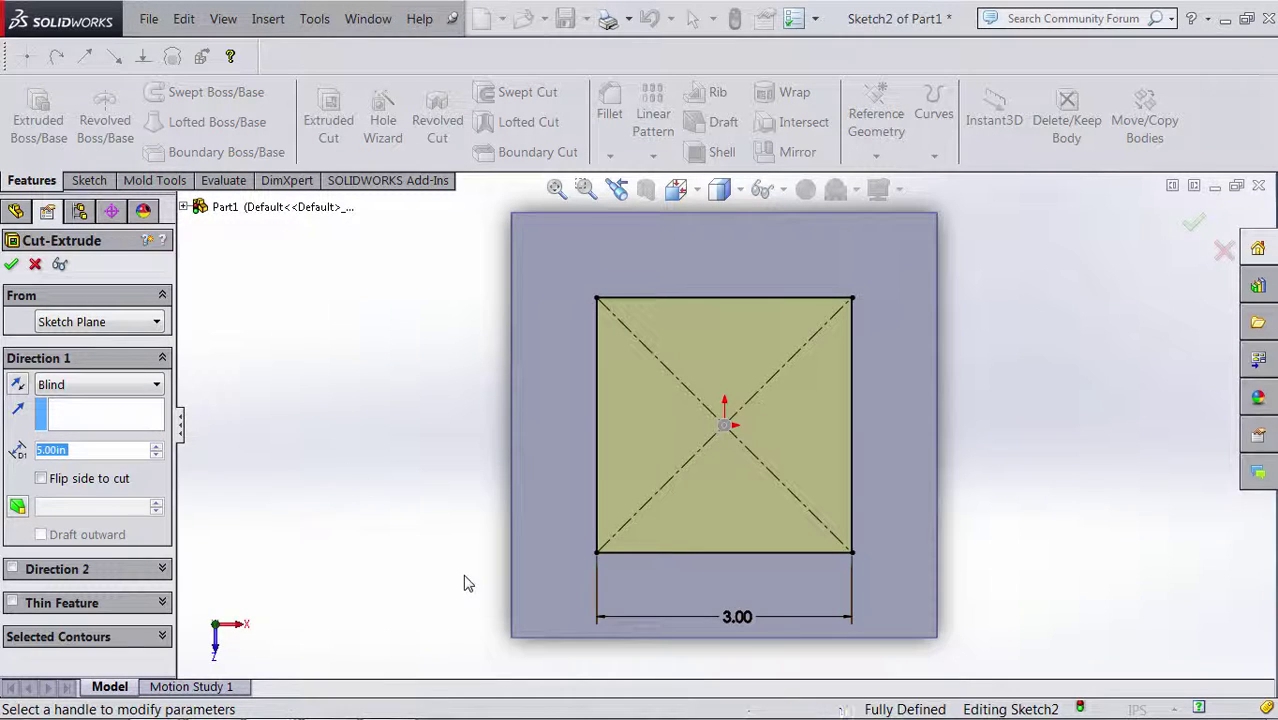
pyautogui.moveTo(461, 603); pyautogui.dragTo(416, 414, button='middle')
pyautogui.press('f')
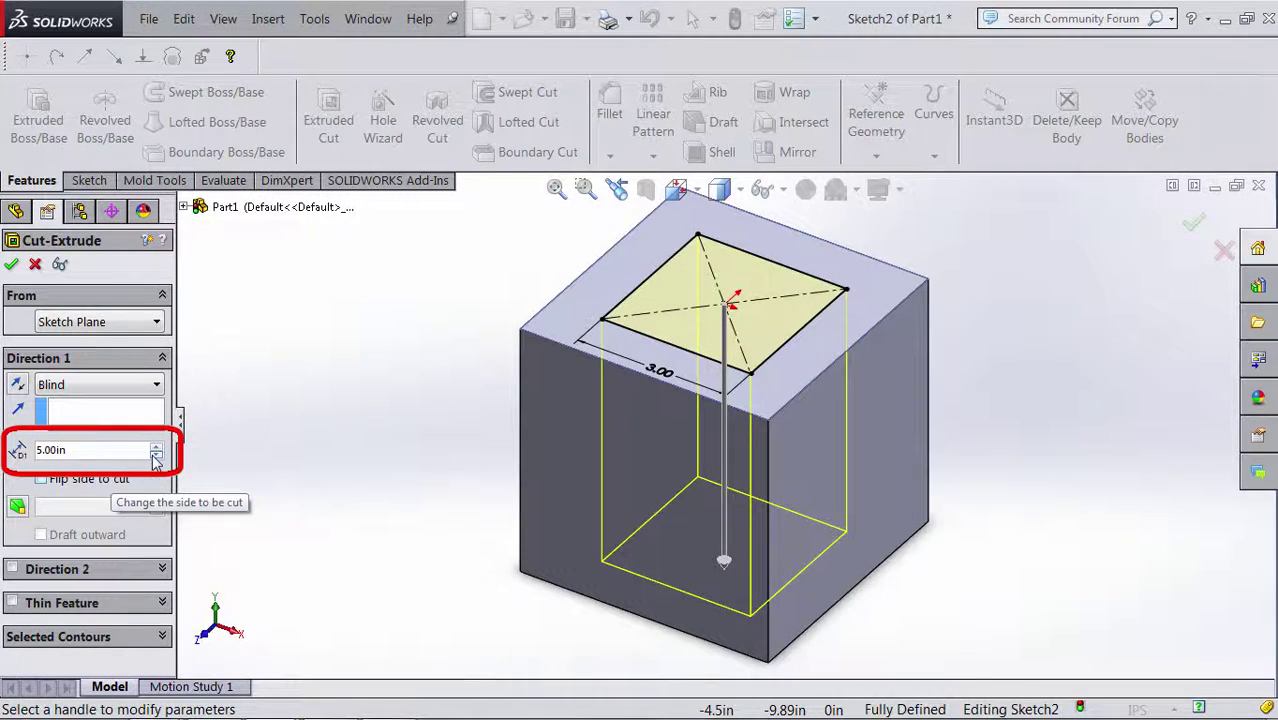
# - Try different Blind depths for the cut, such as 2.90 in and 3.60 in
pyautogui.moveTo(156, 456); pyautogui.dragTo(157, 449)
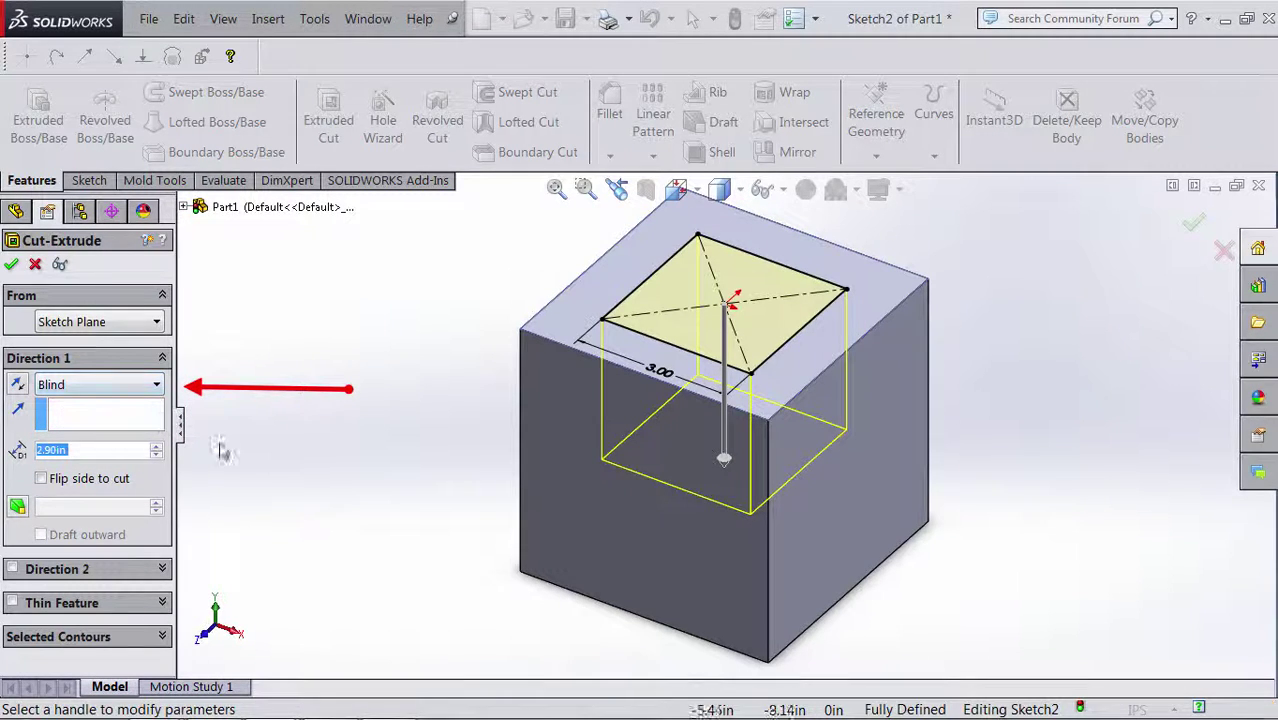
pyautogui.click(158, 454)
pyautogui.click(158, 454)
pyautogui.click(158, 454)
pyautogui.scroll(9, 160, 452)
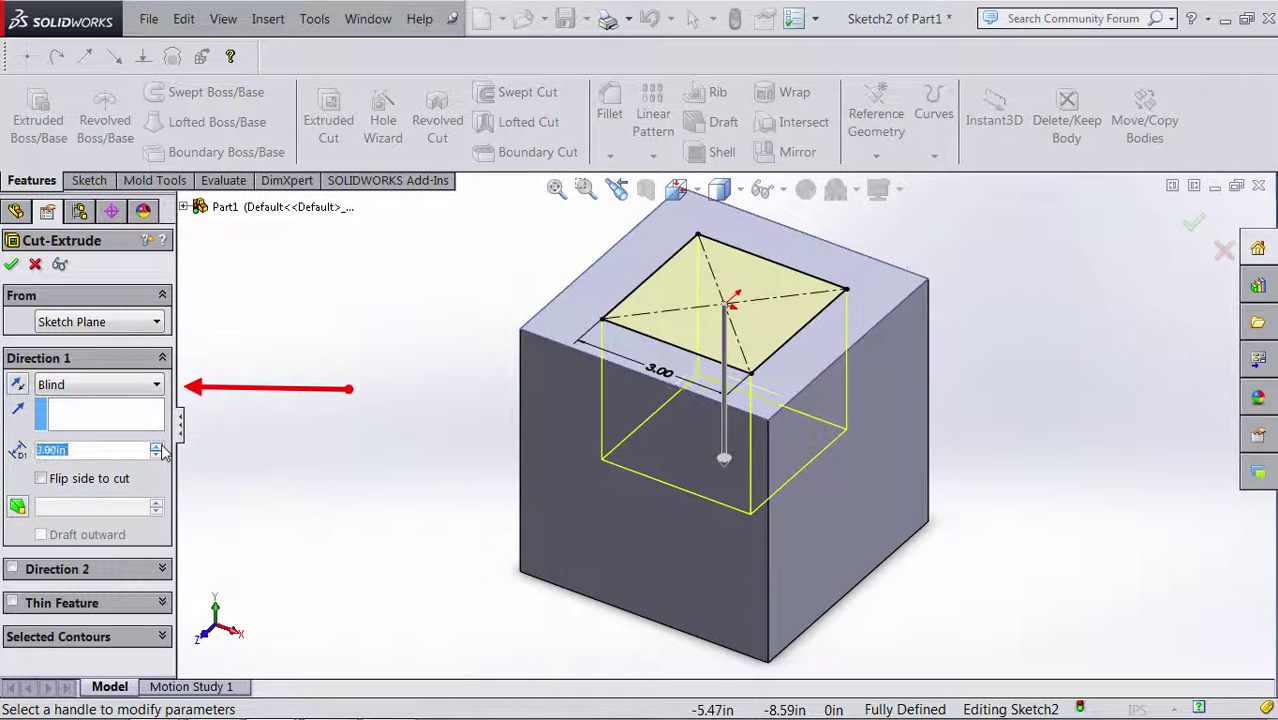
pyautogui.scroll(2, 160, 452)
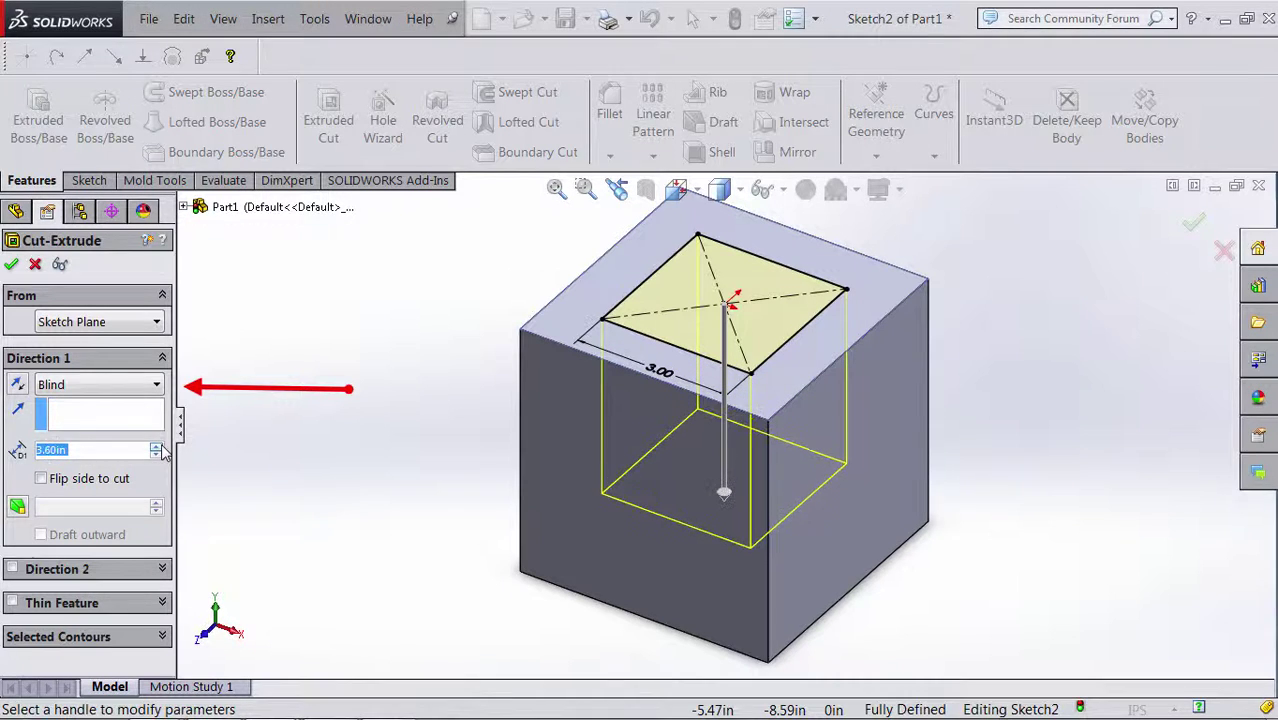
# - Set the cut's end condition to Through All and complete the square hole through the box
pyautogui.click(156, 386)
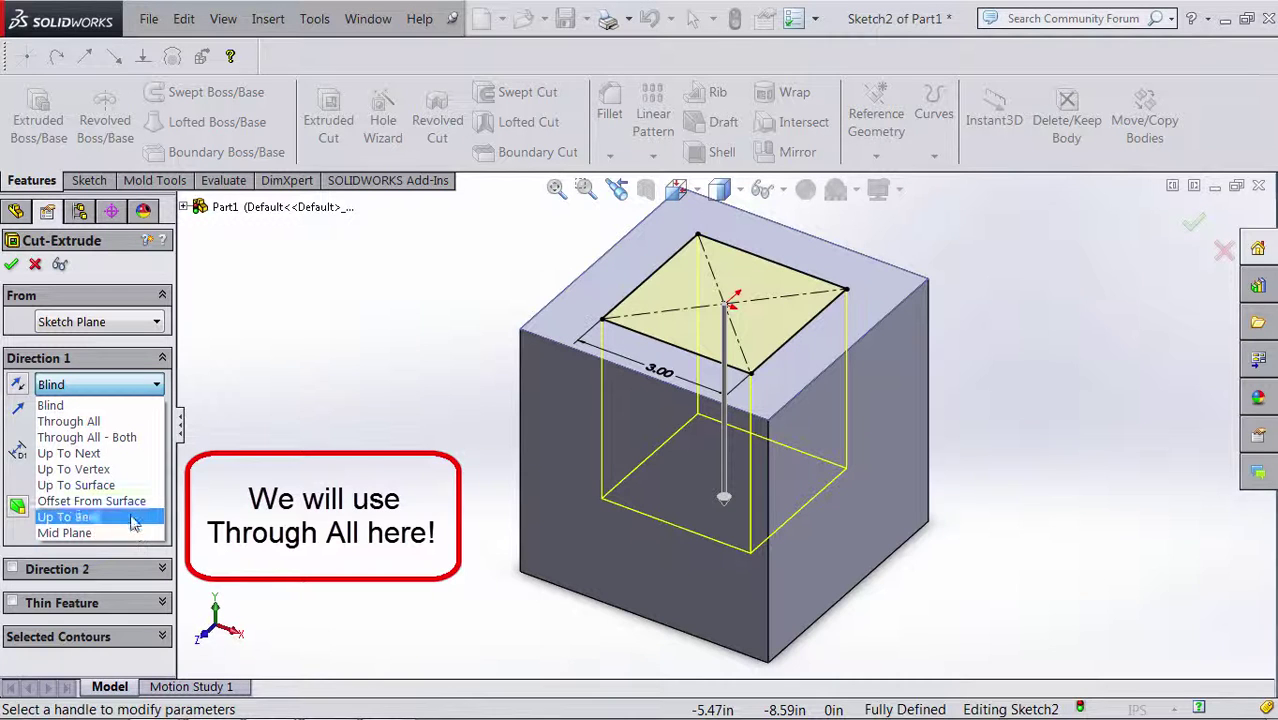
pyautogui.click(123, 424)
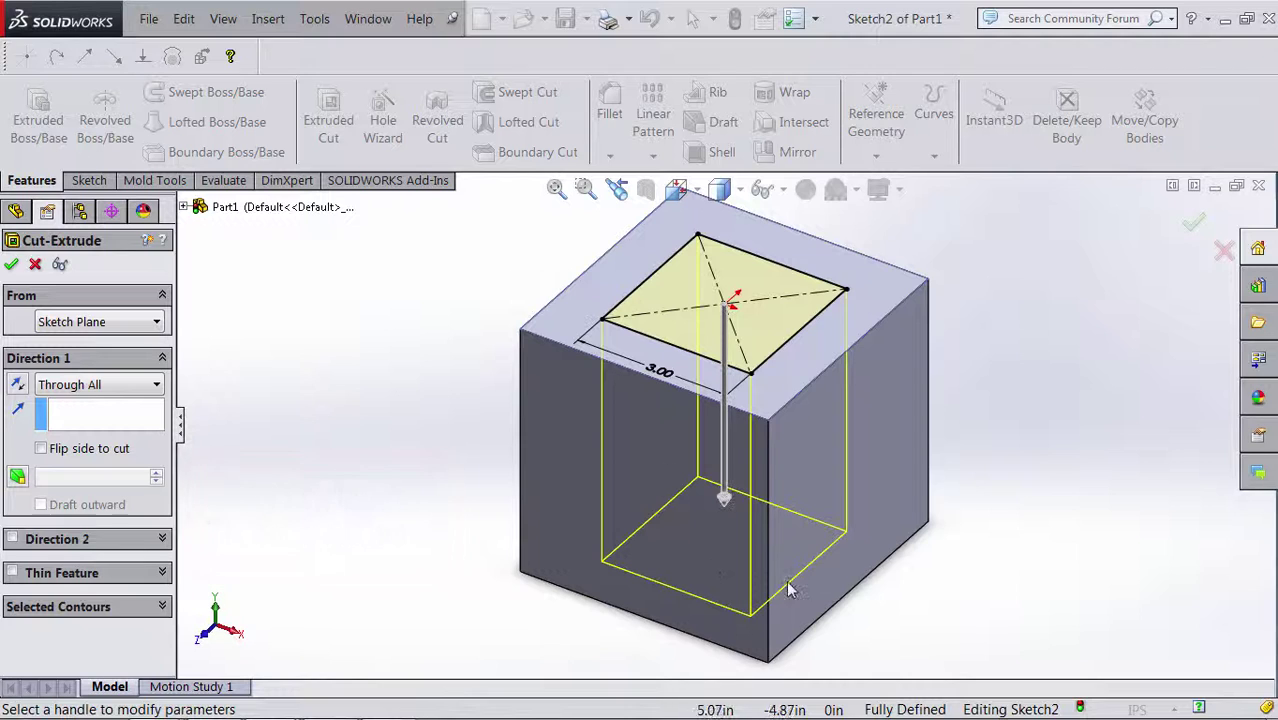
pyautogui.click(12, 268)
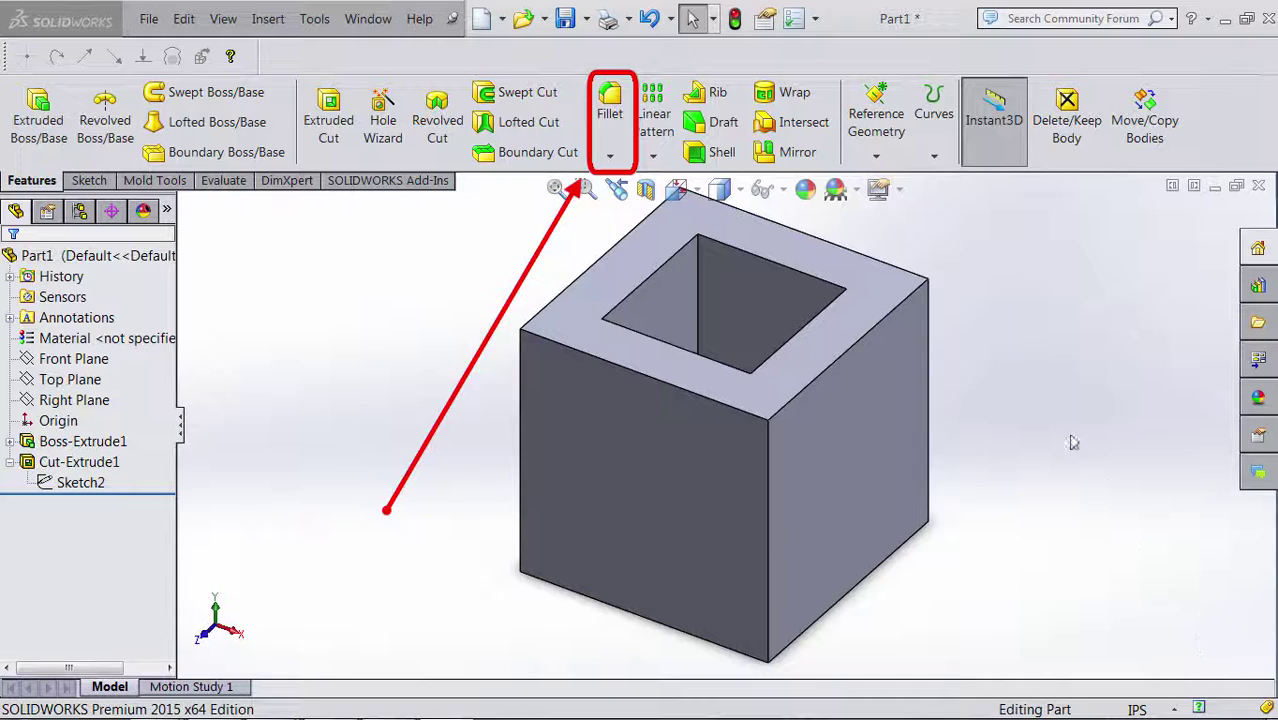
# - Start a Fillet and select the four outer edges of the box's top face
pyautogui.click(617, 150)
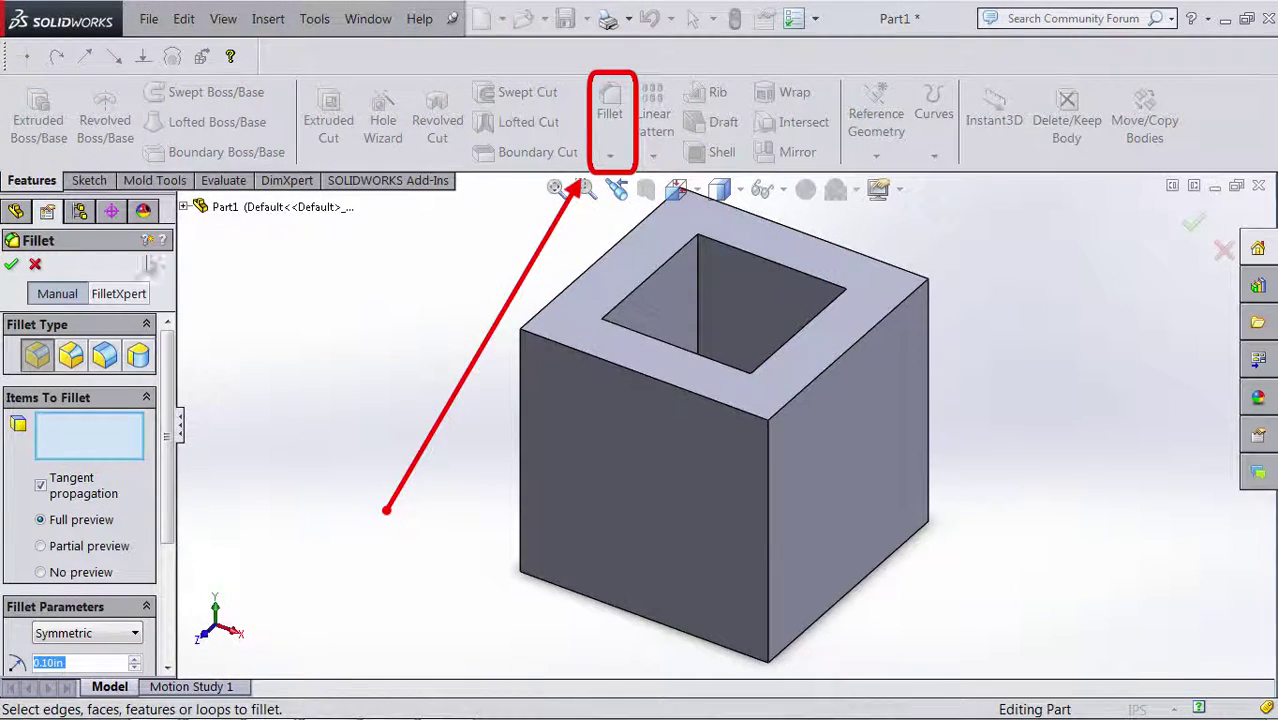
pyautogui.moveTo(165, 355)
pyautogui.mouseDown()
pyautogui.moveTo(174, 408)
pyautogui.moveTo(187, 372)
pyautogui.mouseUp()
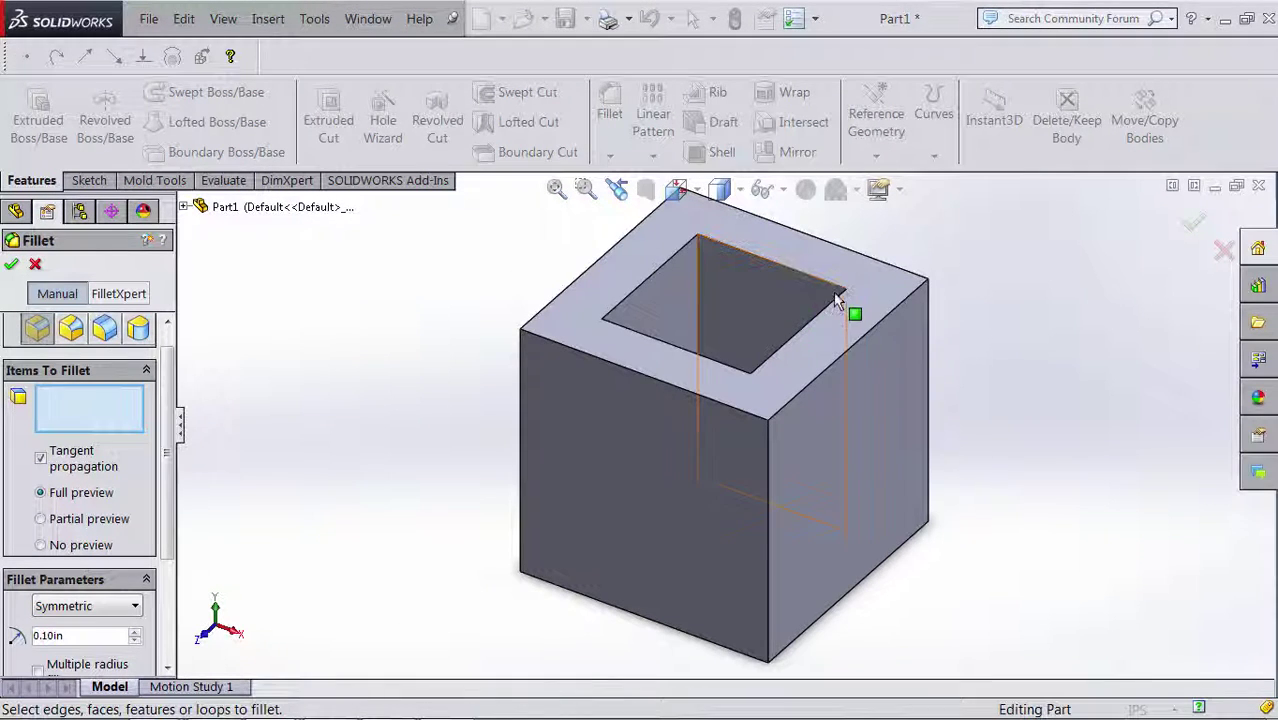
pyautogui.click(857, 352)
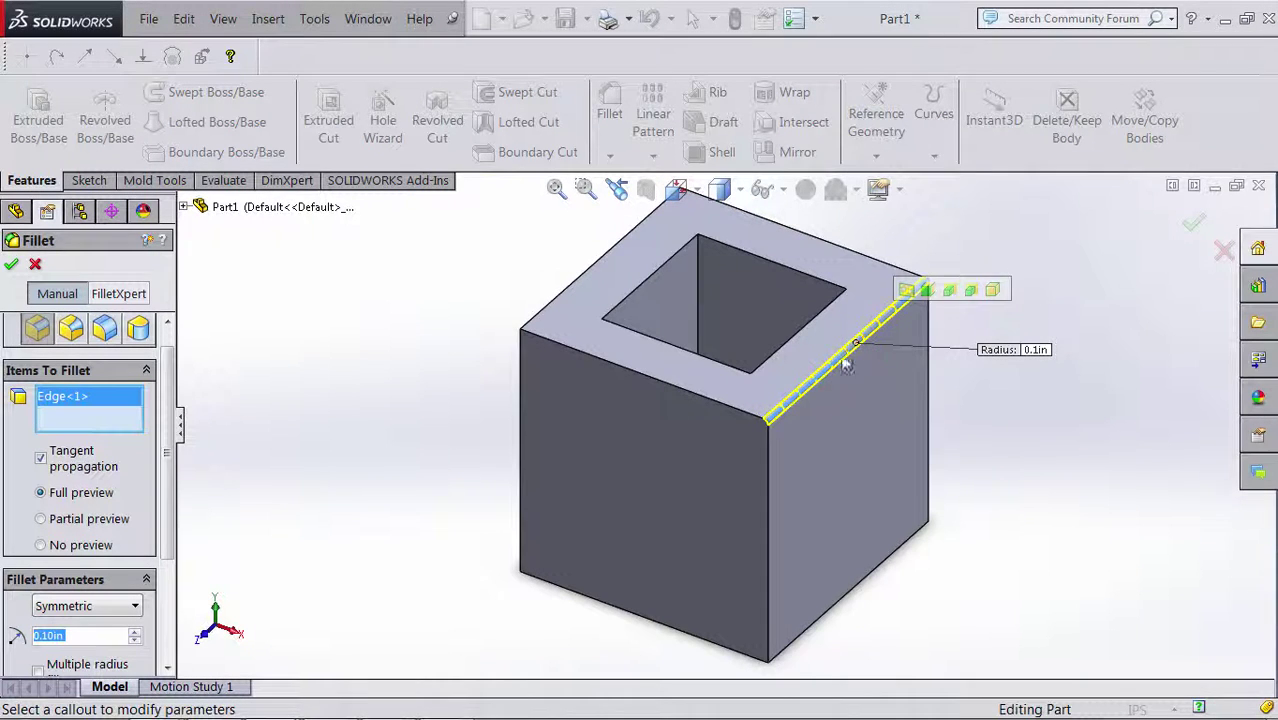
pyautogui.click(740, 415)
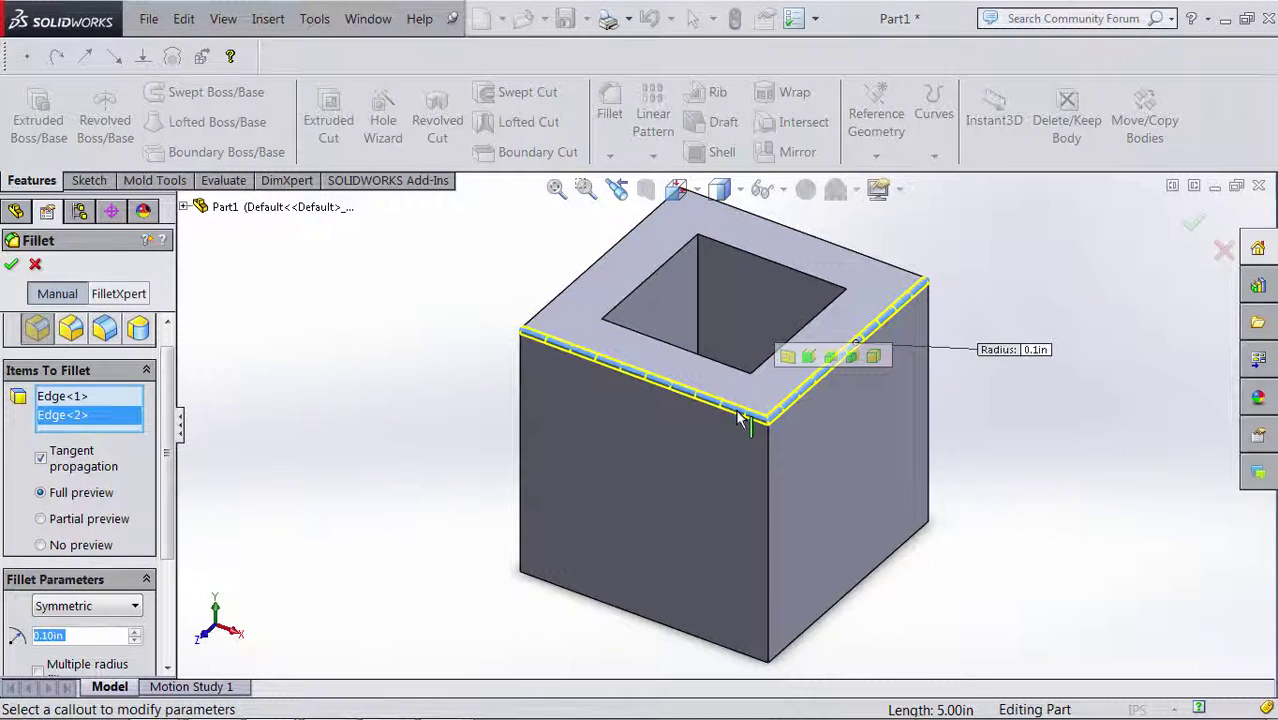
pyautogui.click(553, 313)
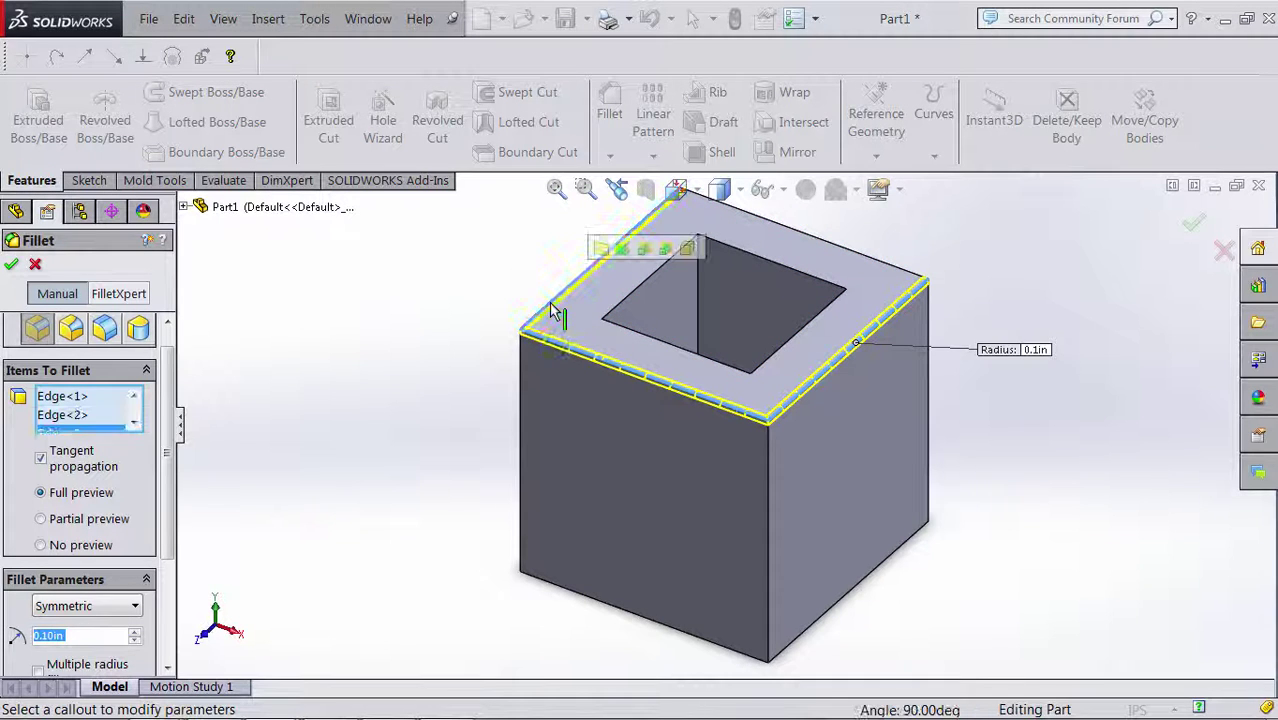
pyautogui.click(831, 253)
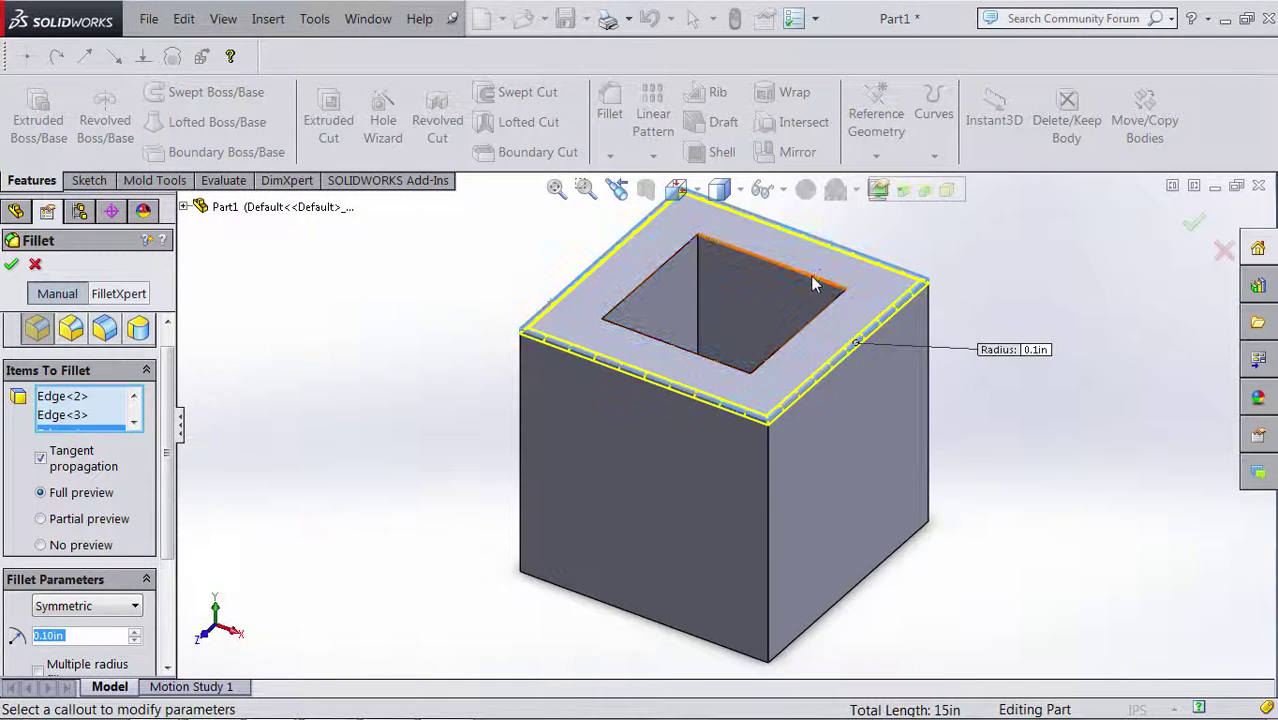
# - Add the four top edges of the square hole to the fillet selection
pyautogui.click(820, 282)
pyautogui.click(828, 318)
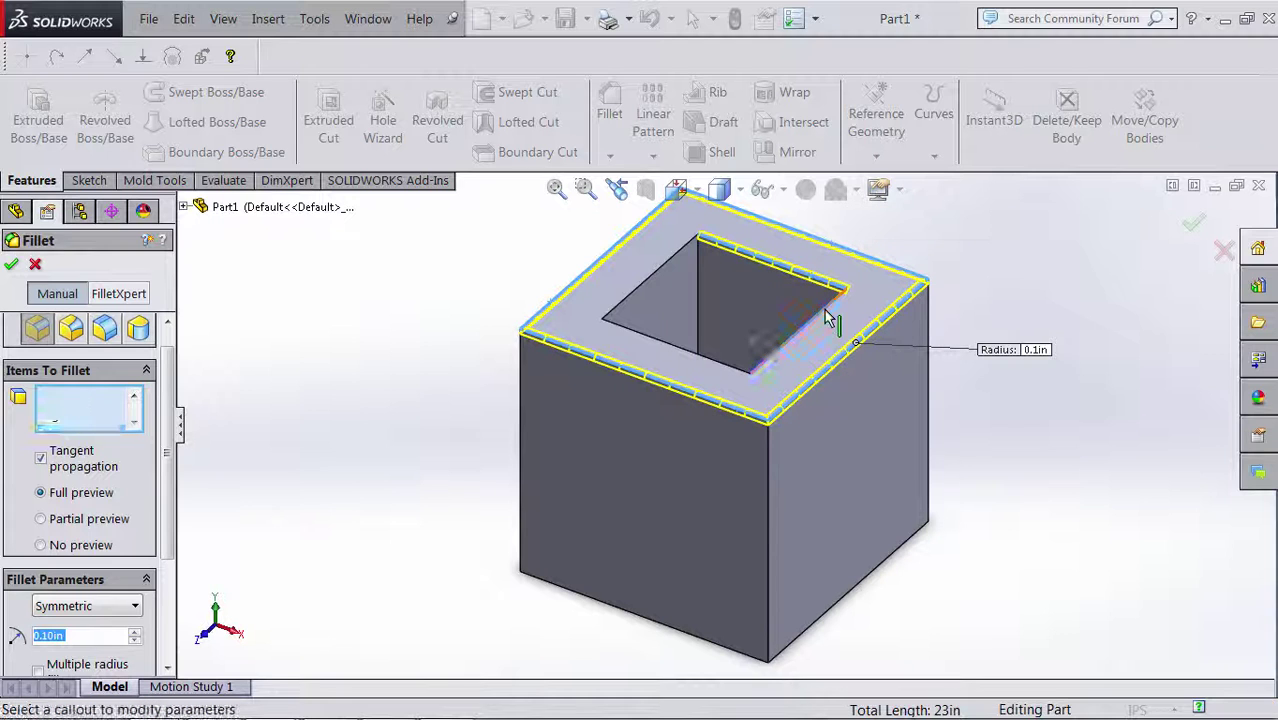
pyautogui.click(720, 364)
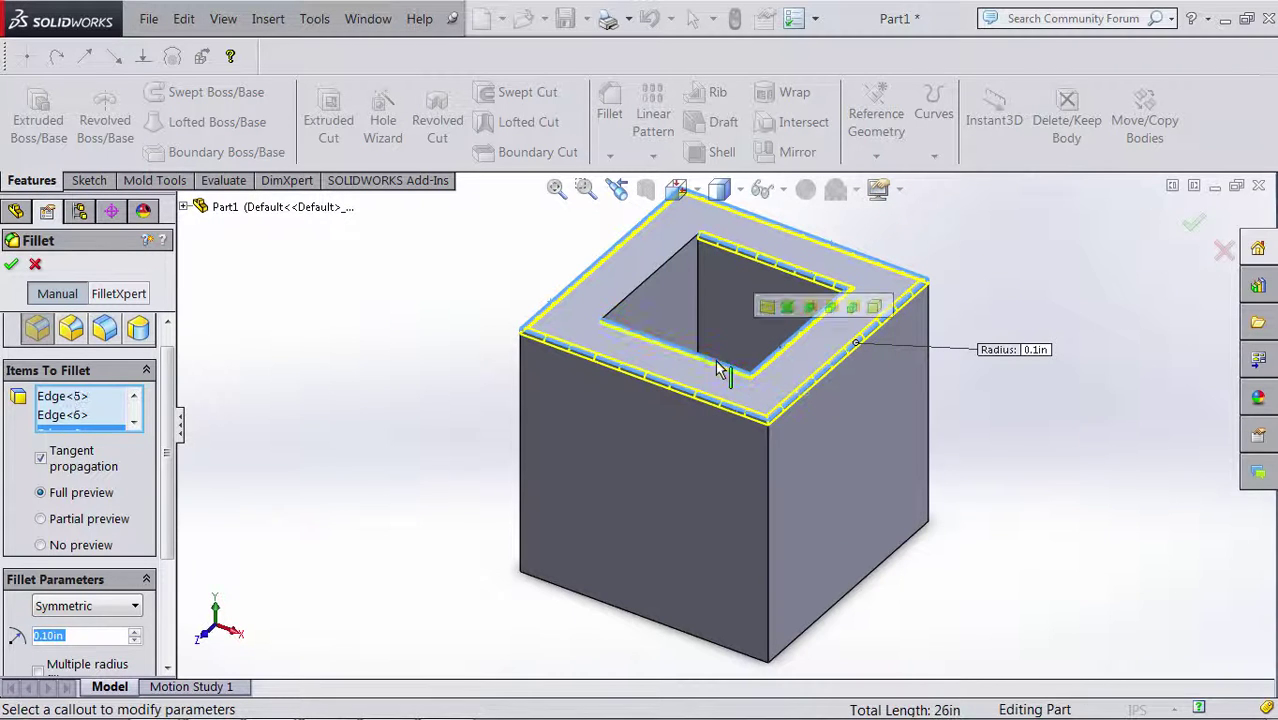
pyautogui.click(628, 300)
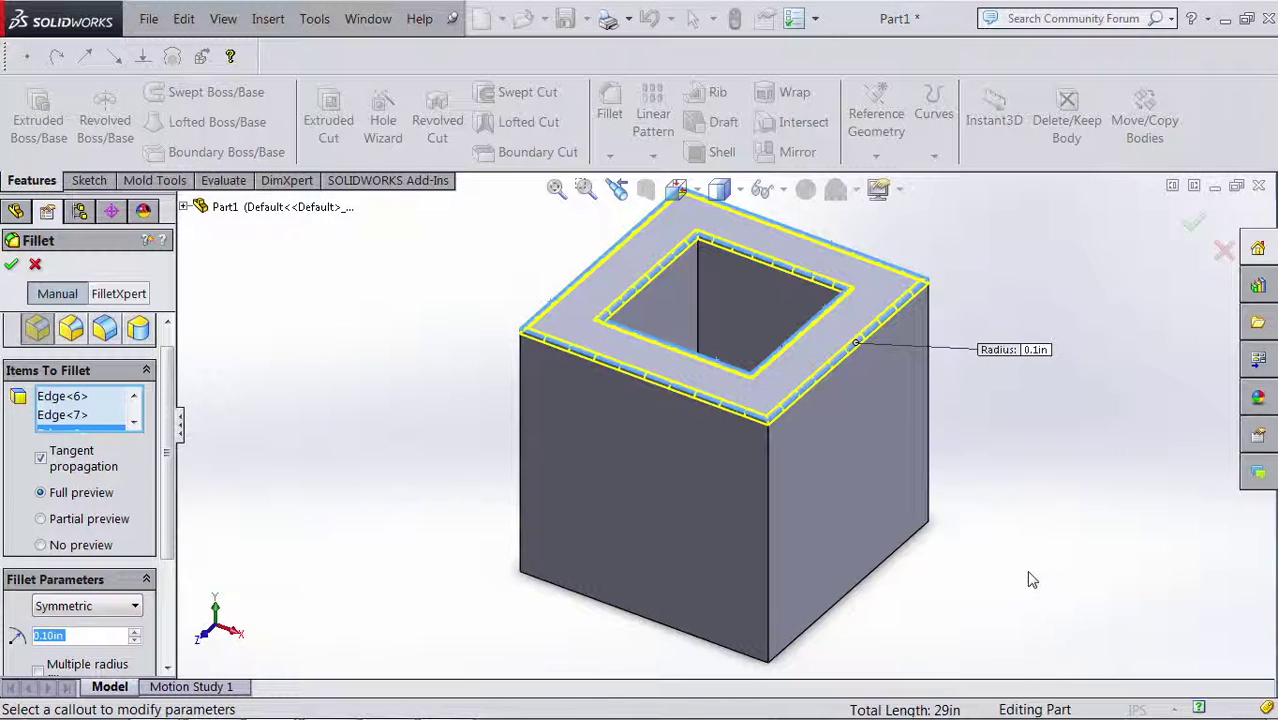
# - Add the box's bottom face to the fillet selection so its outer and hole edges are included
pyautogui.moveTo(1033, 604); pyautogui.dragTo(950, 602, button='middle')
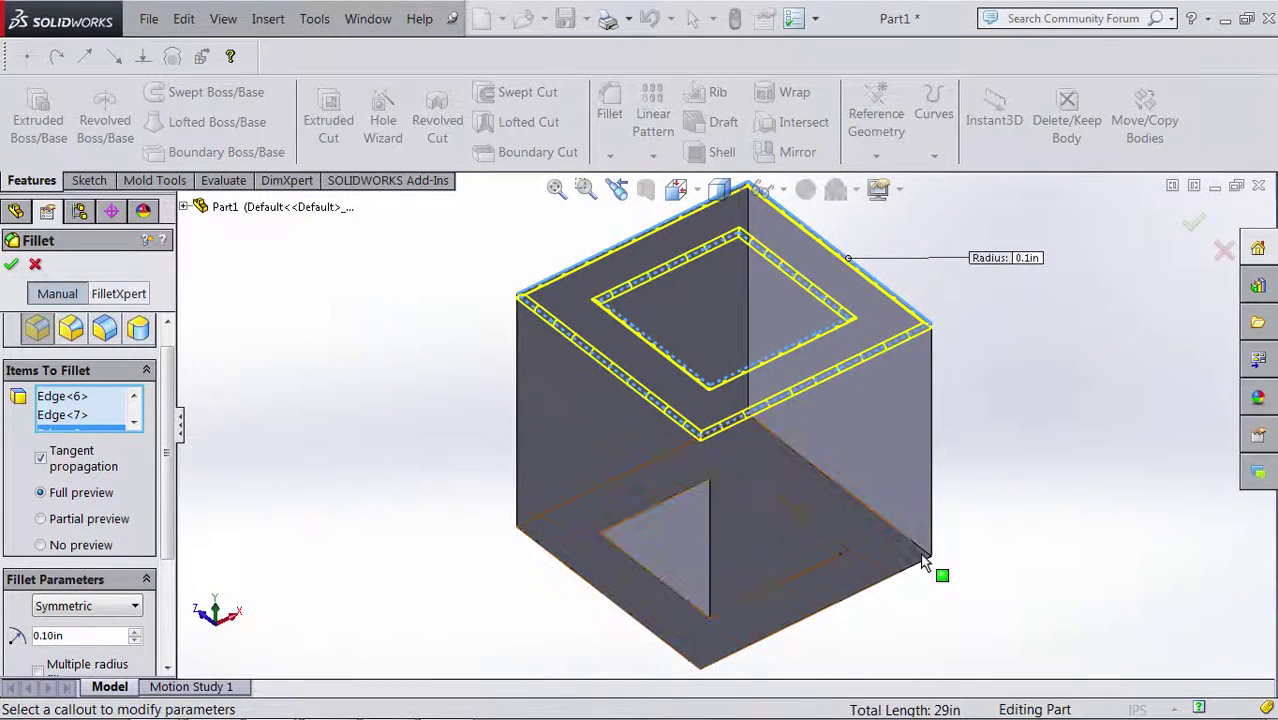
pyautogui.keyDown('ctrl'); pyautogui.moveTo(970, 568); pyautogui.dragTo(866, 610, button='middle'); pyautogui.keyUp('ctrl')
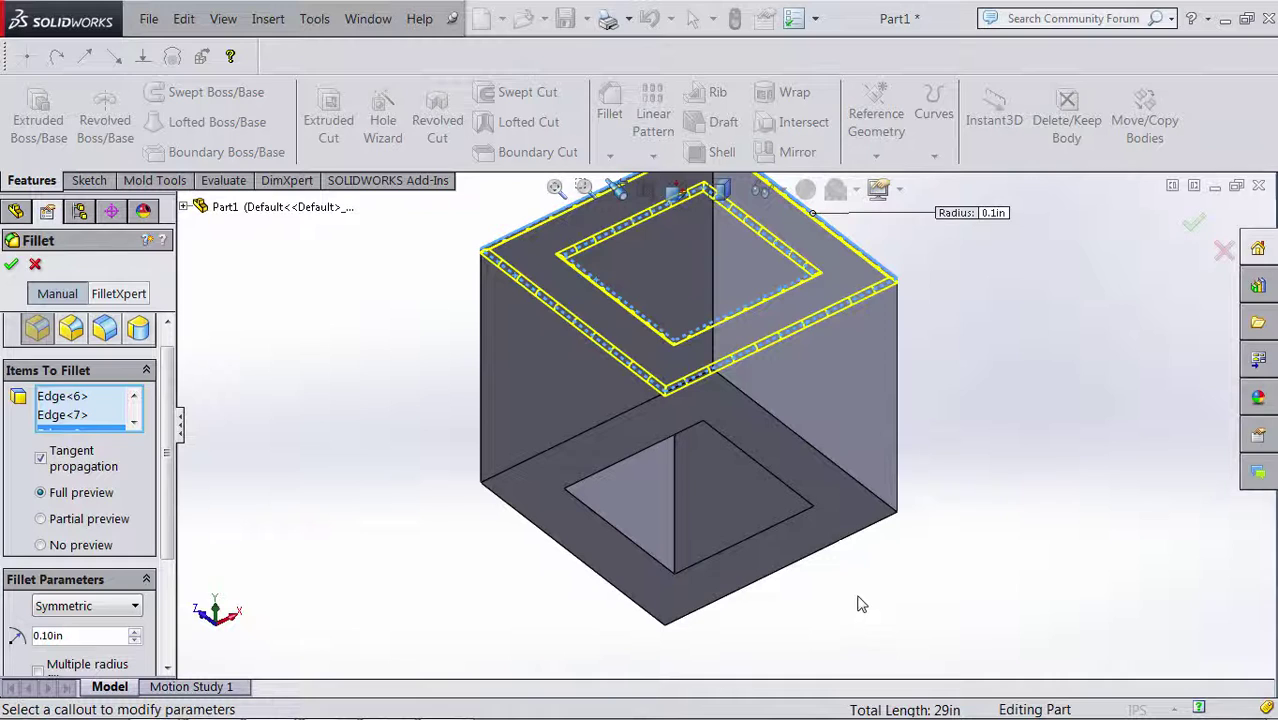
pyautogui.scroll(-2, 862, 602)
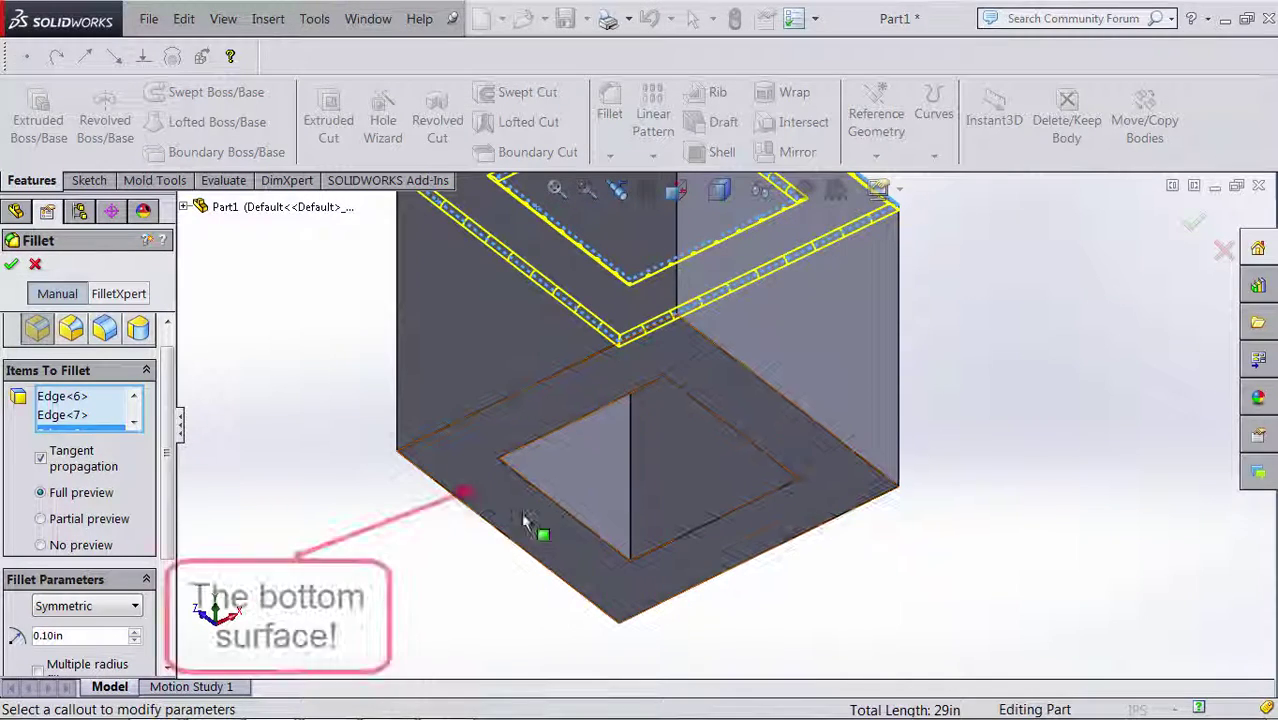
pyautogui.click(623, 590)
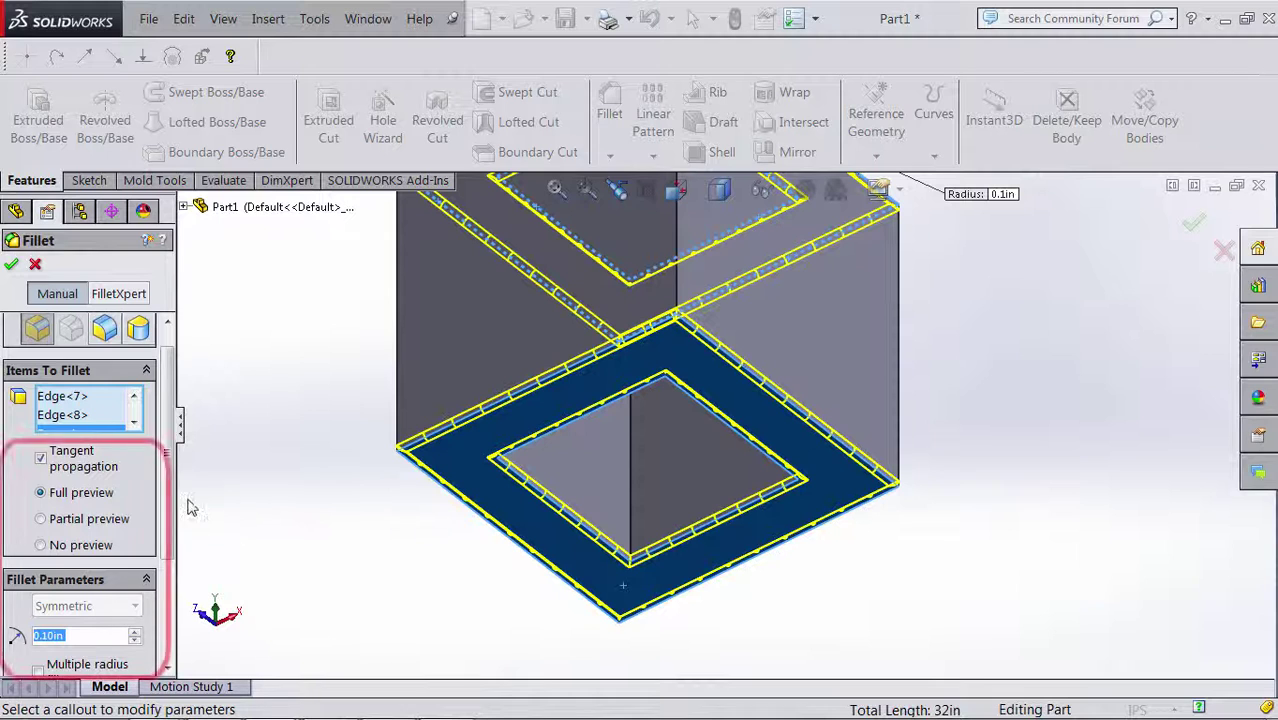
# - Try stepping the fillet radius up to 0.40 in and back down to 0.10 in
pyautogui.scroll(-2, 172, 515)
pyautogui.scroll(-3, 83, 515)
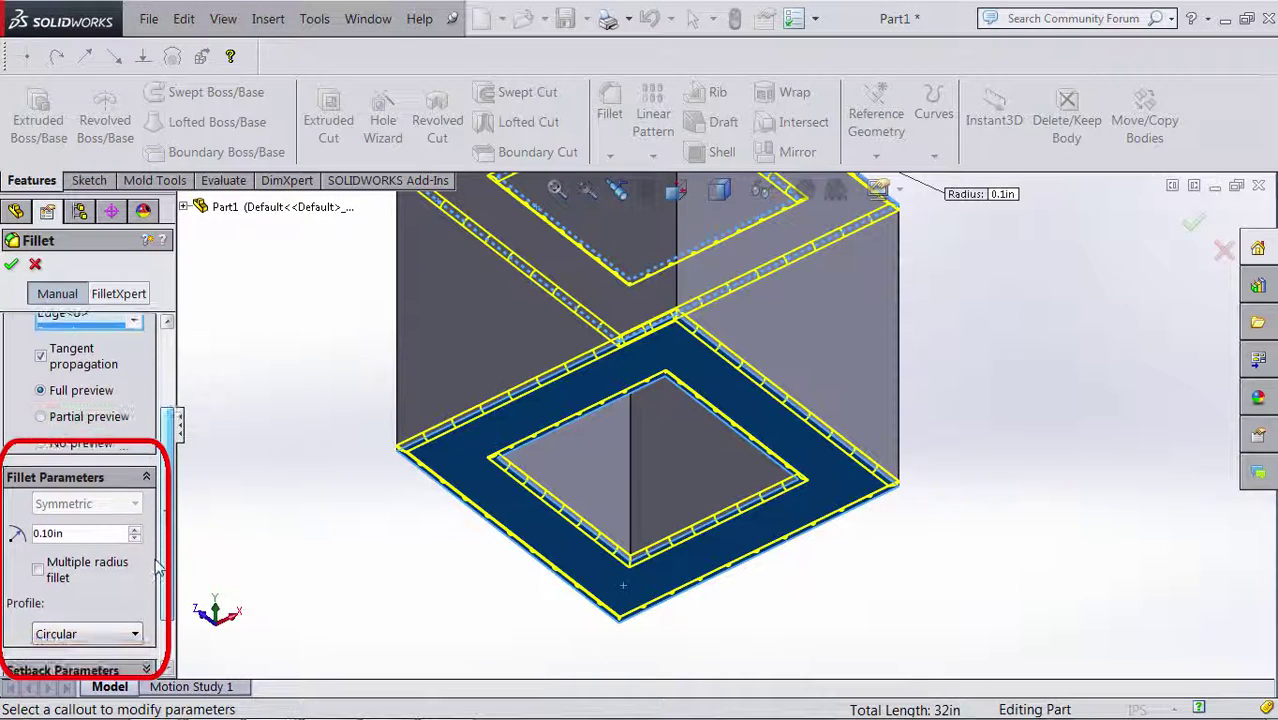
pyautogui.click(85, 527)
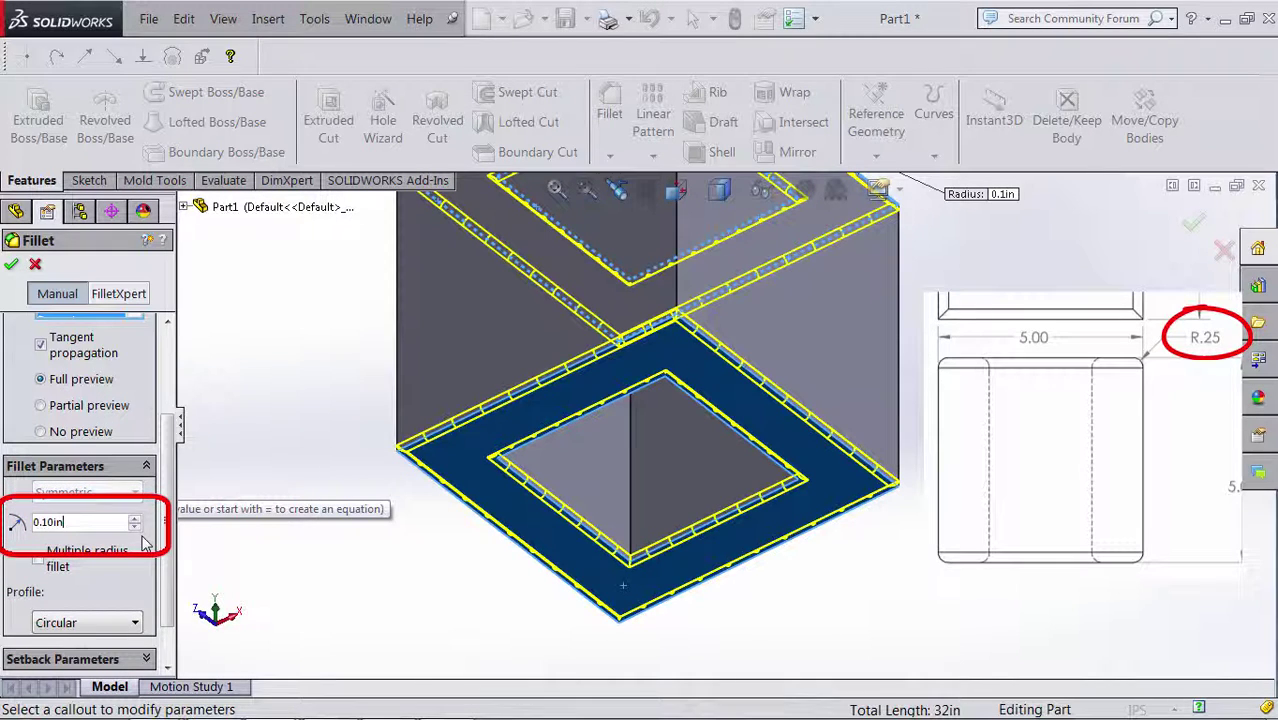
pyautogui.click(134, 522)
pyautogui.click(134, 522)
pyautogui.click(134, 522)
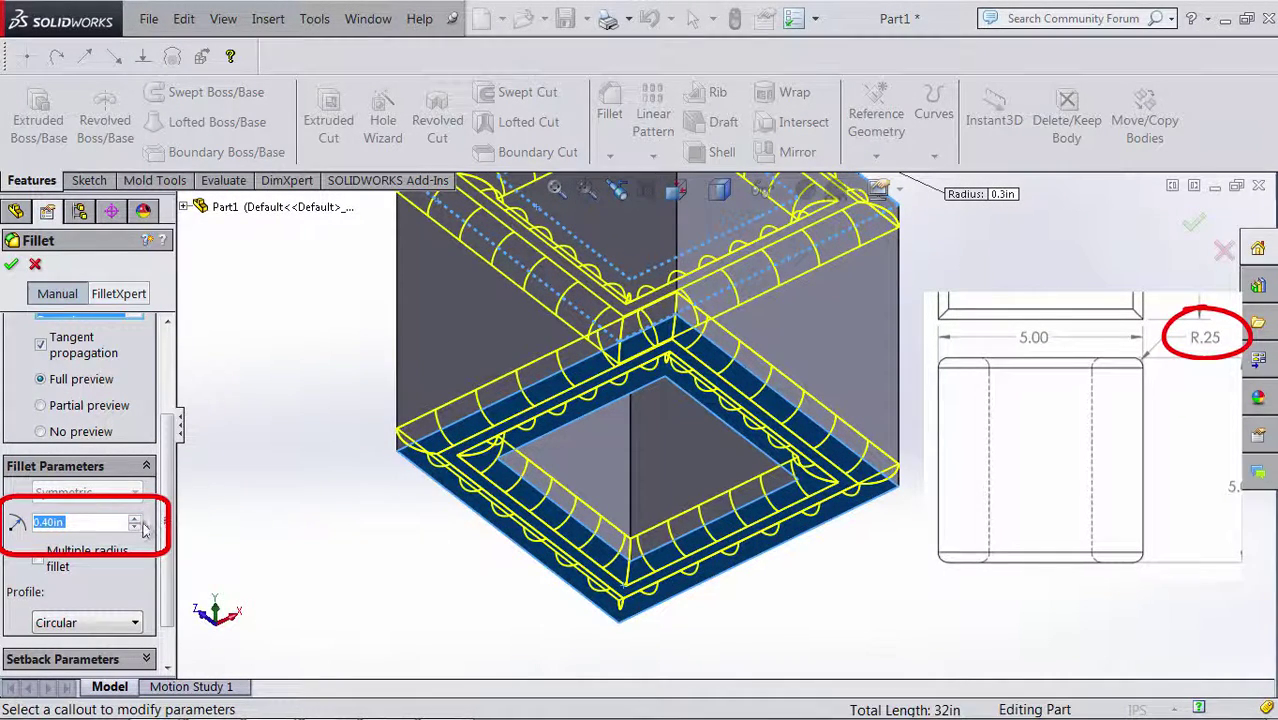
pyautogui.click(134, 529)
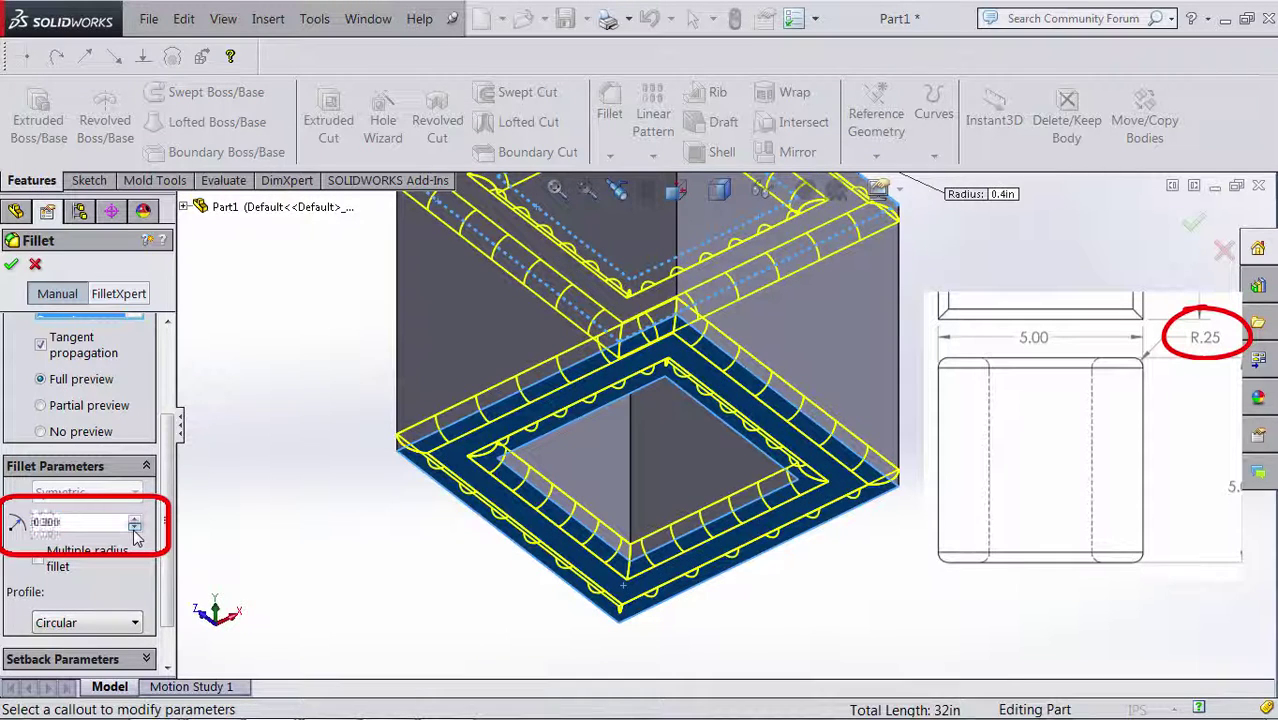
pyautogui.click(134, 529)
pyautogui.click(134, 529)
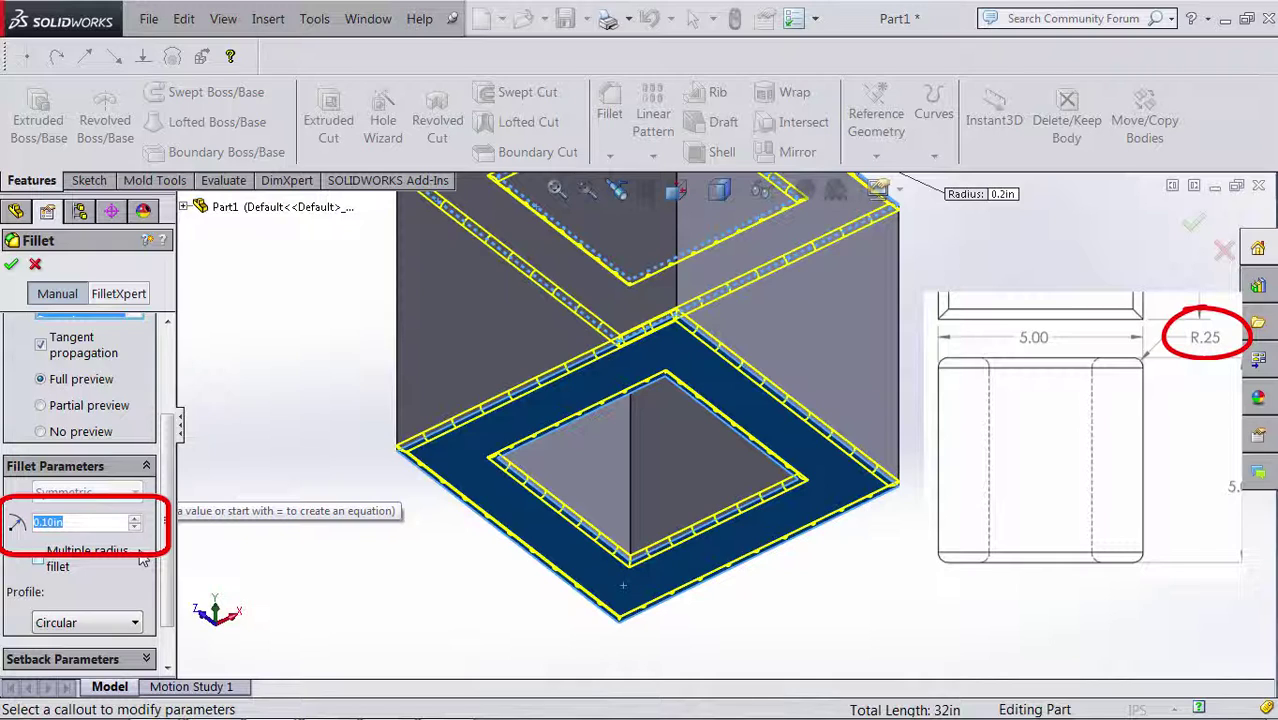
# - Set the fillet radius to 0.25 in and complete the fillet on the top and bottom edges
pyautogui.write('.25')
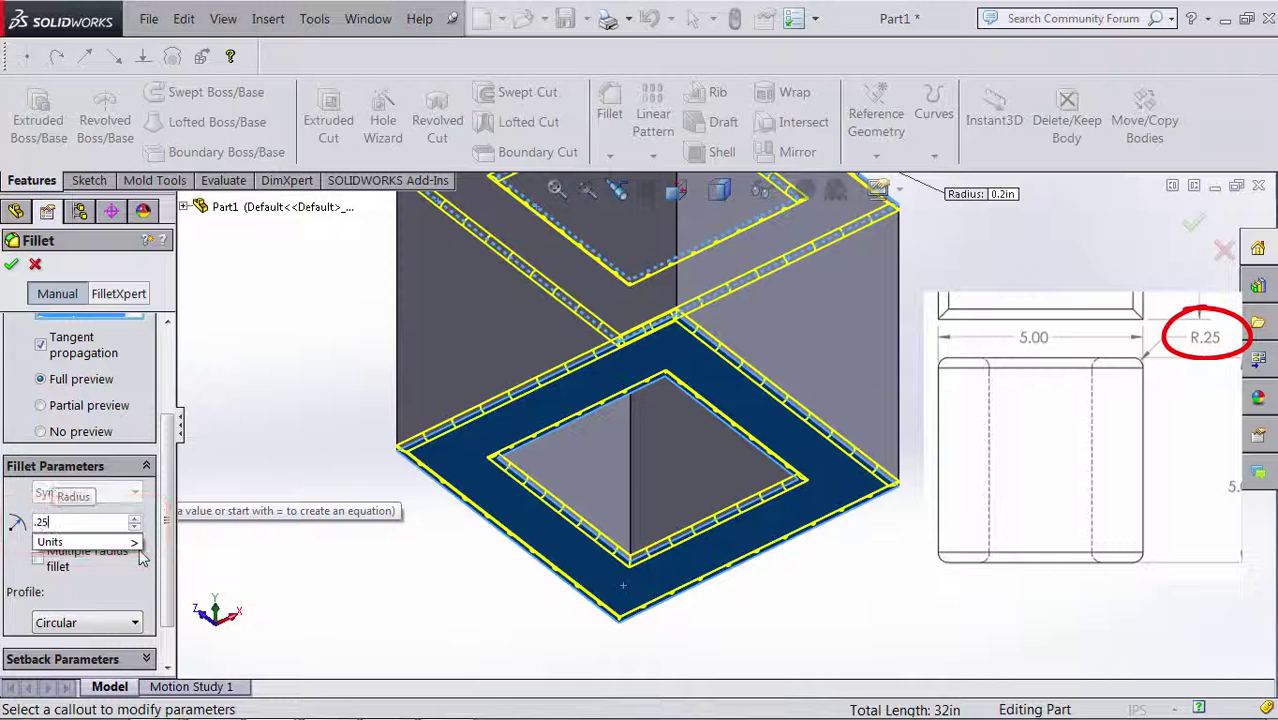
pyautogui.press('Return')
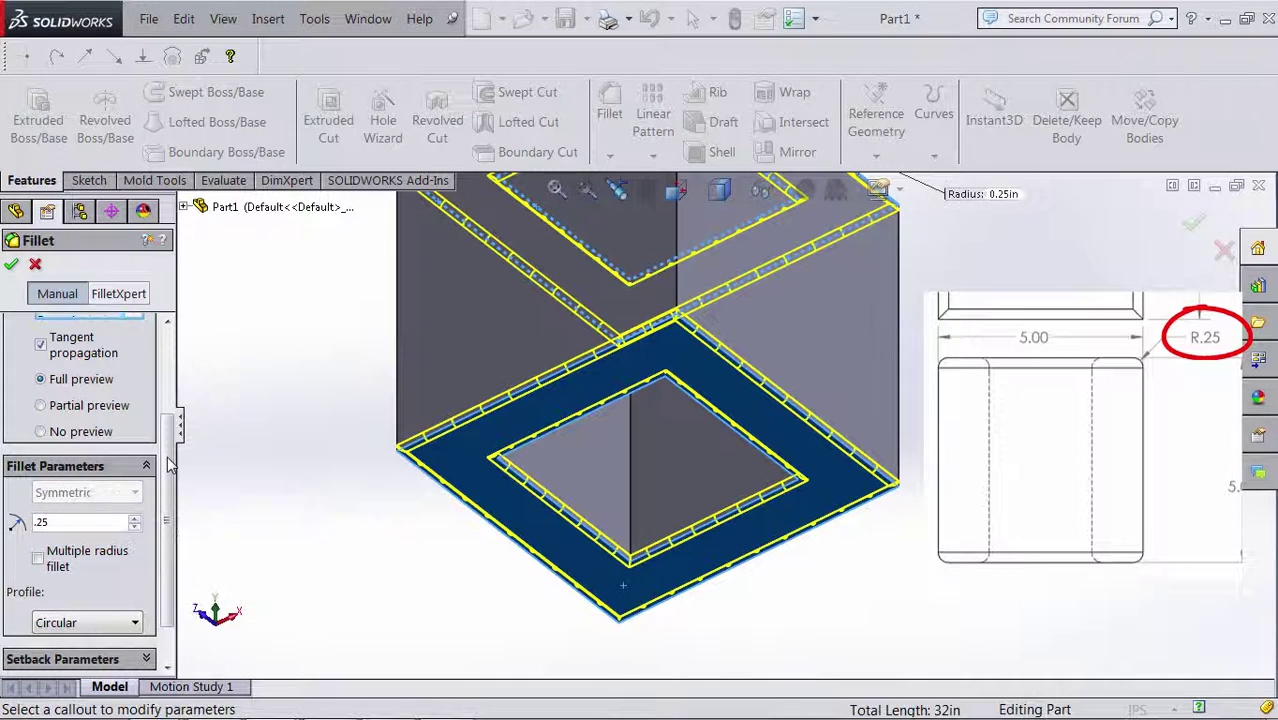
pyautogui.scroll(3, 170, 450)
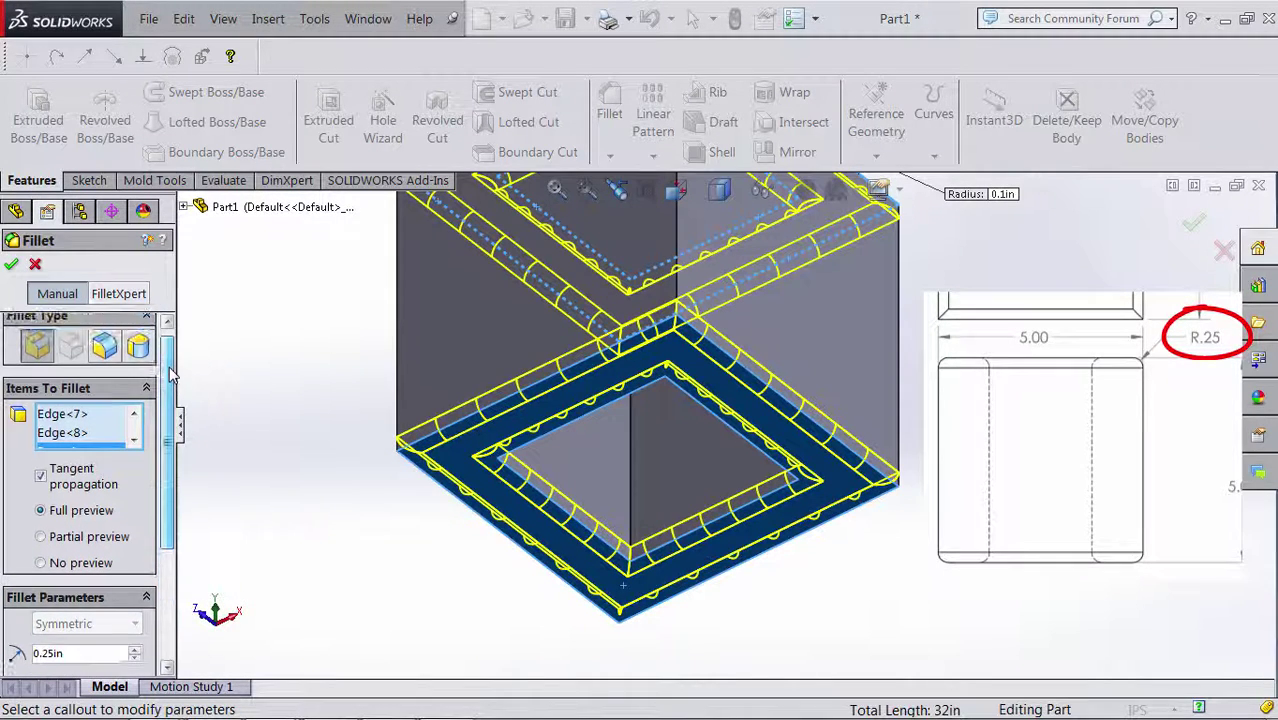
pyautogui.click(11, 265)
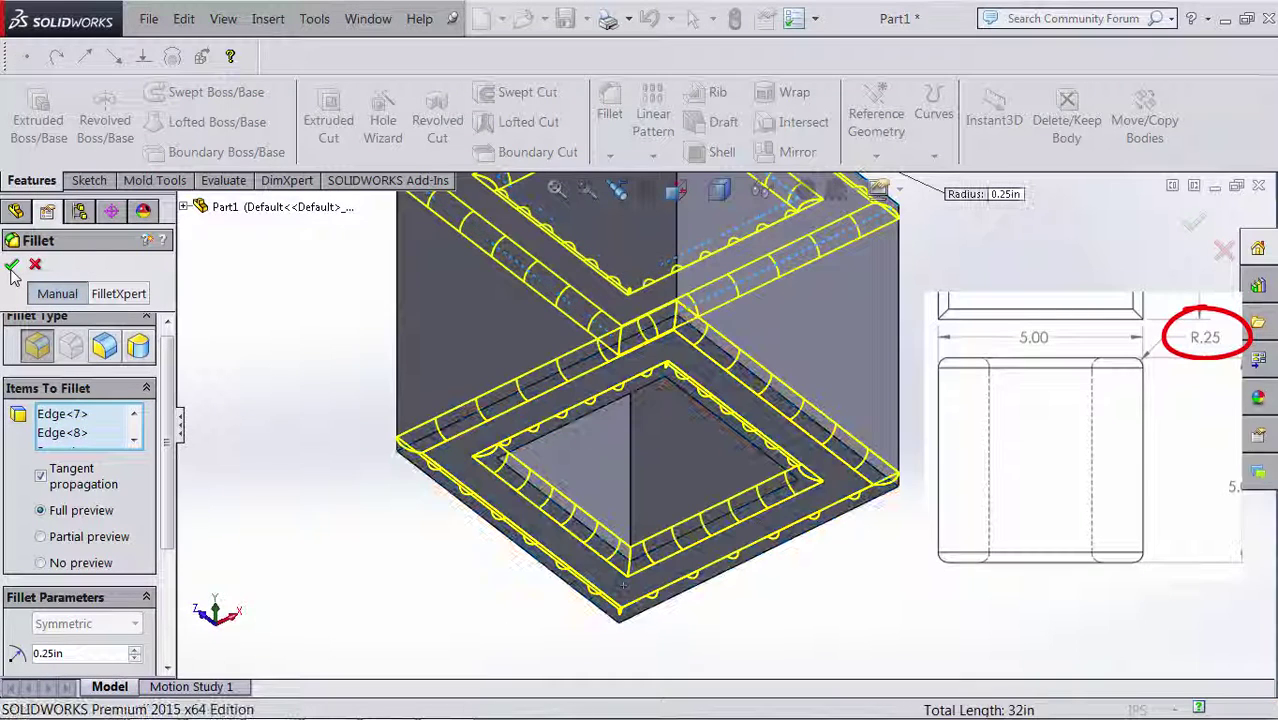
pyautogui.scroll(5, 893, 362)
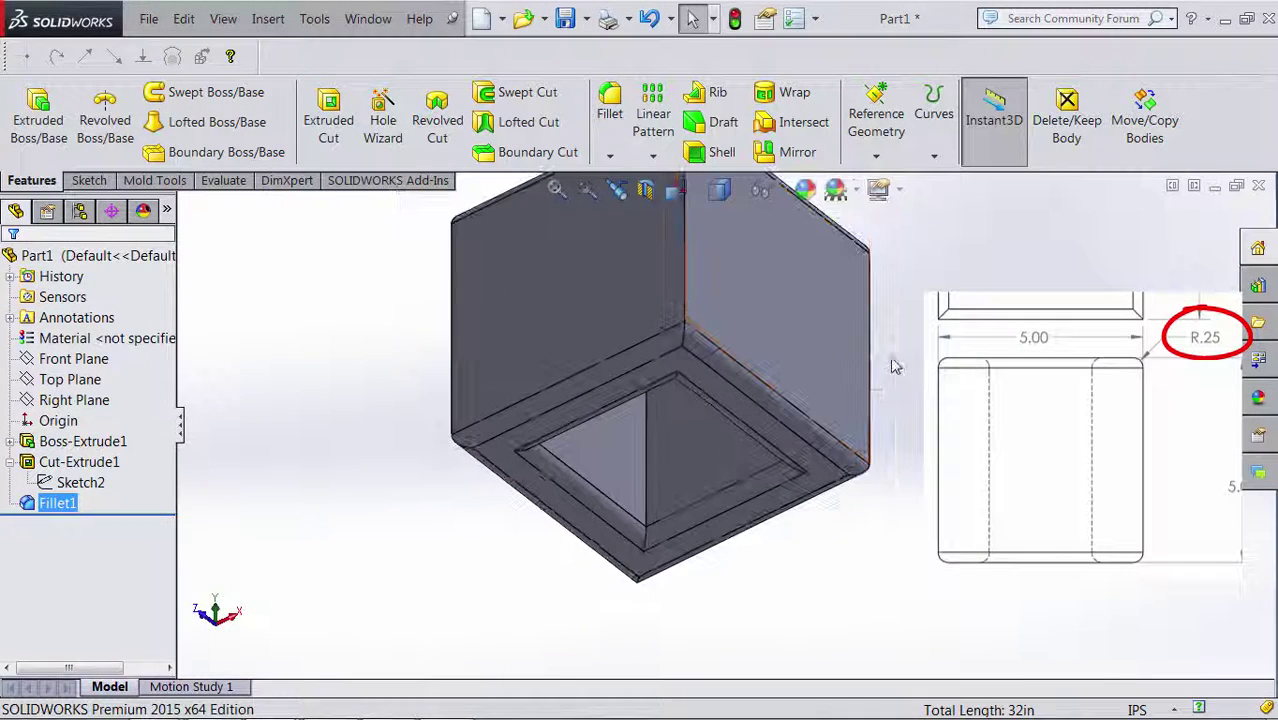
pyautogui.moveTo(819, 334); pyautogui.dragTo(713, 428, button='middle')
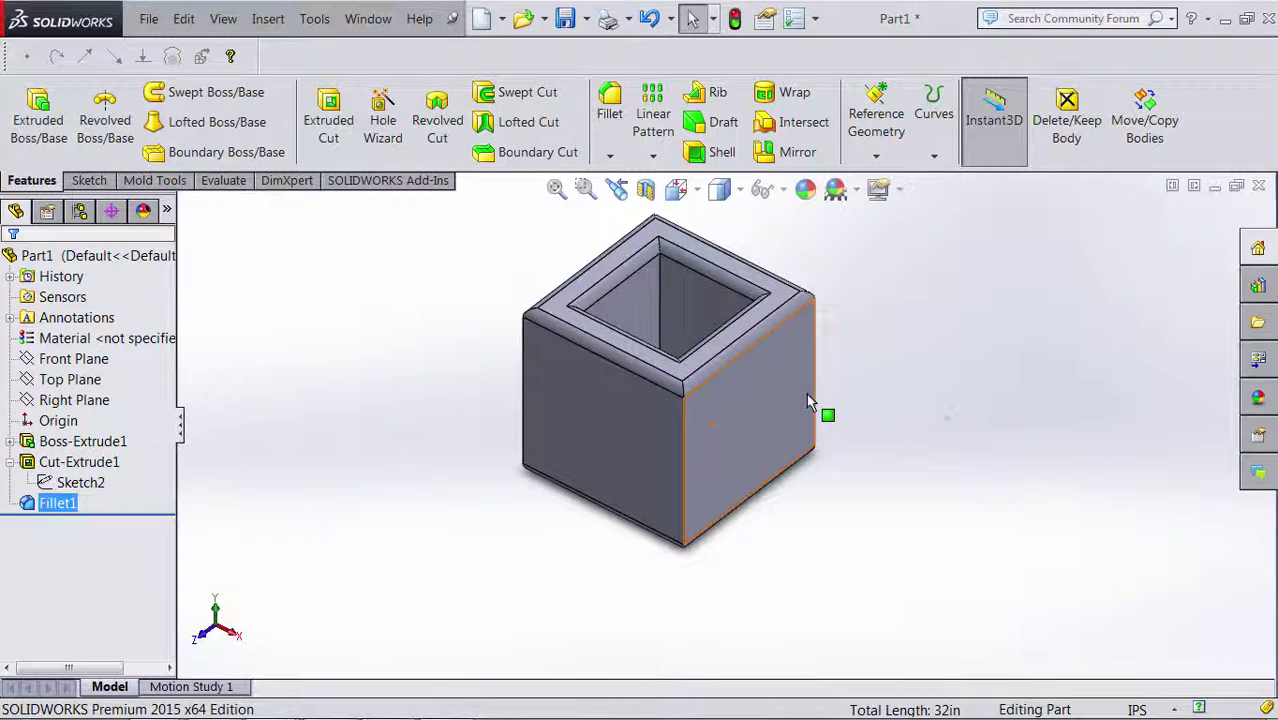